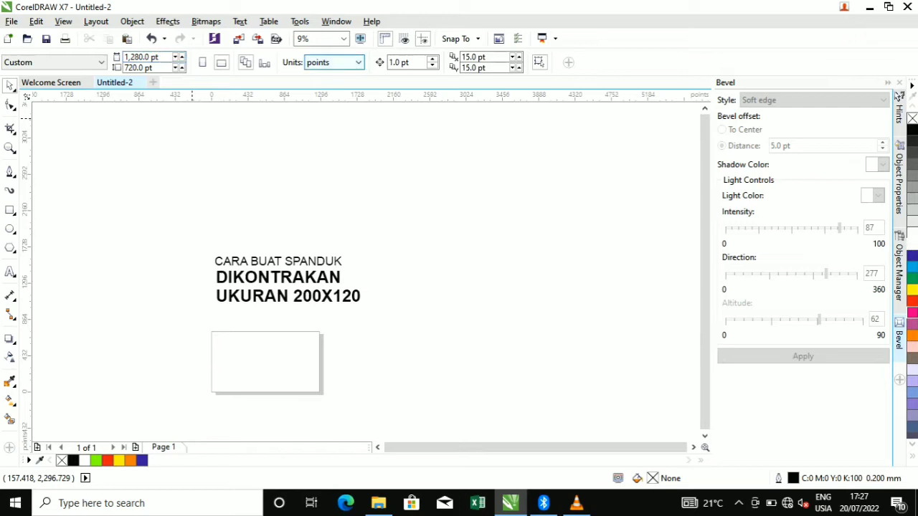
Switch the drawing units to centimeters and set the page height to 120 cm
{"action": "left_click", "coordinate": [334, 62]}
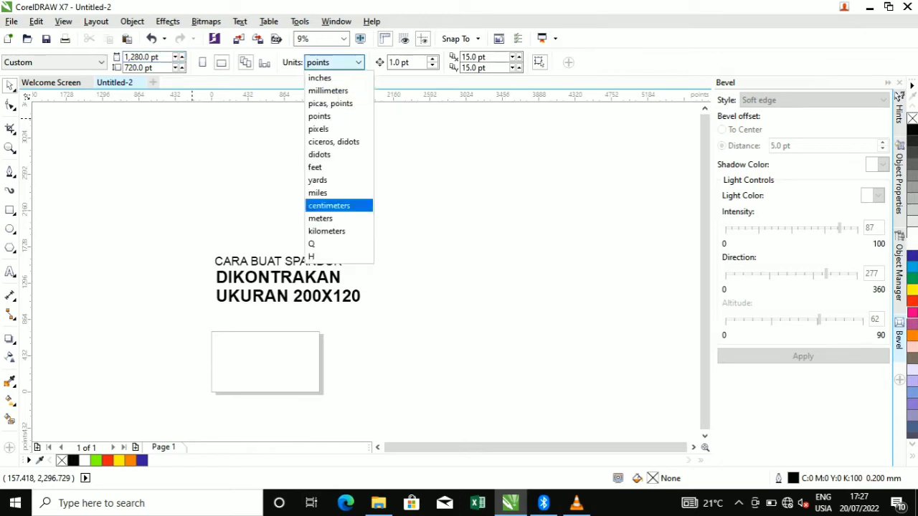
{"action": "left_click", "coordinate": [330, 206]}
{"action": "left_click", "coordinate": [143, 57]}
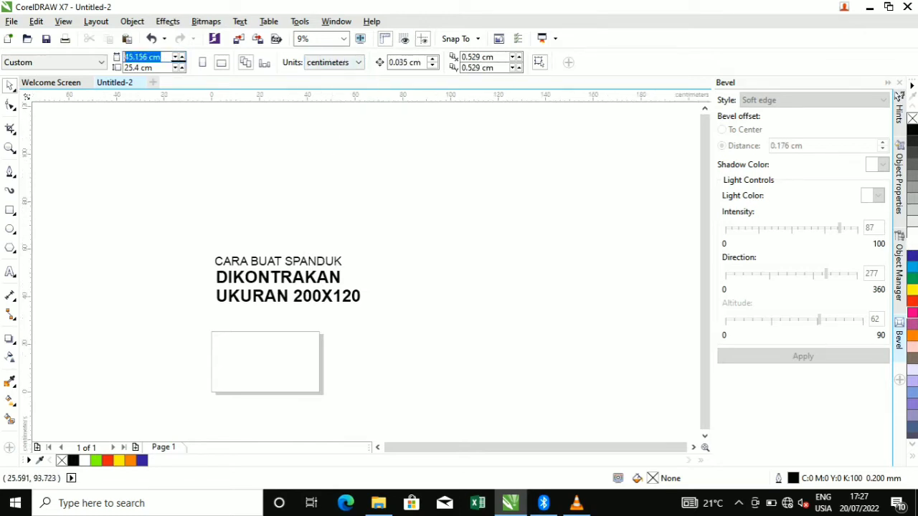
{"action": "key", "text": "BackSpace"}
{"action": "key", "text": "Tab"}
{"action": "type", "text": "1"}
{"action": "key", "text": "Return"}
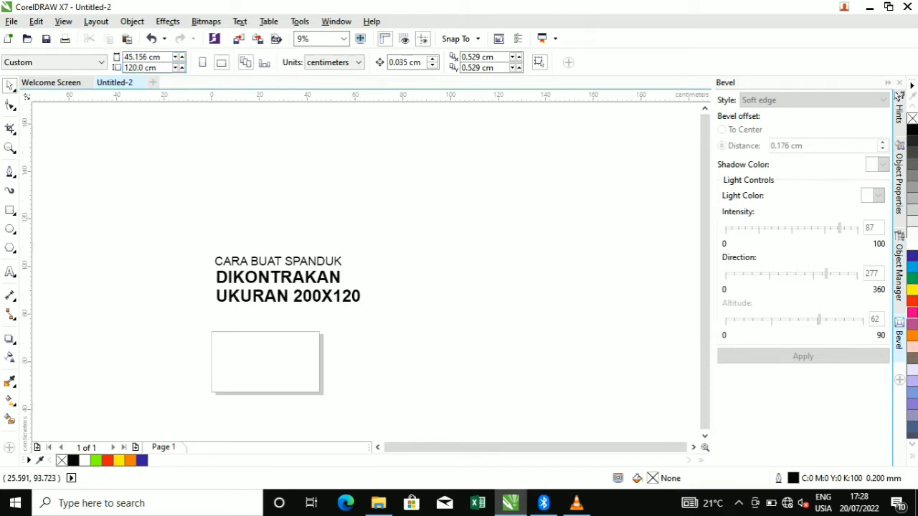
Move the three-line heading text to the right and apply the 200 cm page width
{"action": "left_click_drag", "start_coordinate": [164, 232], "coordinate": [394, 344]}
{"action": "left_click_drag", "start_coordinate": [287, 280], "coordinate": [452, 281]}
{"action": "key", "text": "Escape"}
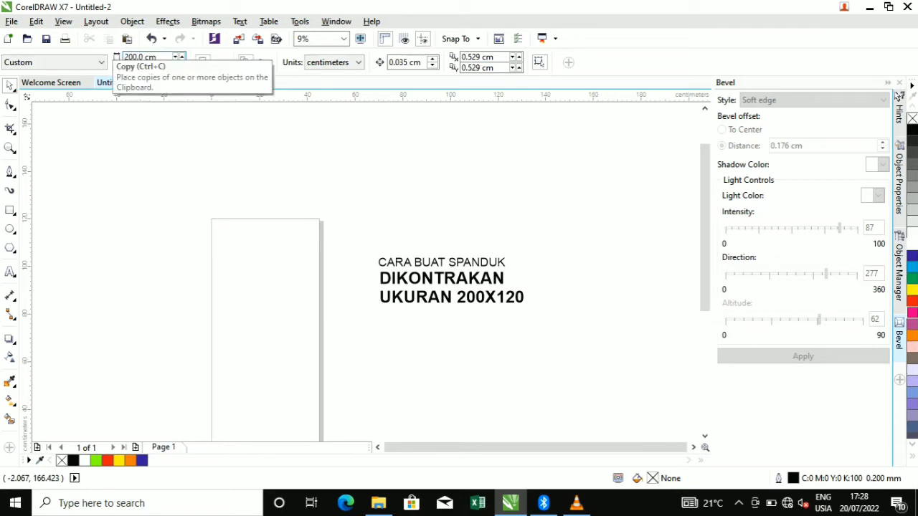
{"action": "key", "text": "Return"}
Show the whole page and move the heading text above its top-left corner
{"action": "key", "text": "F3"}
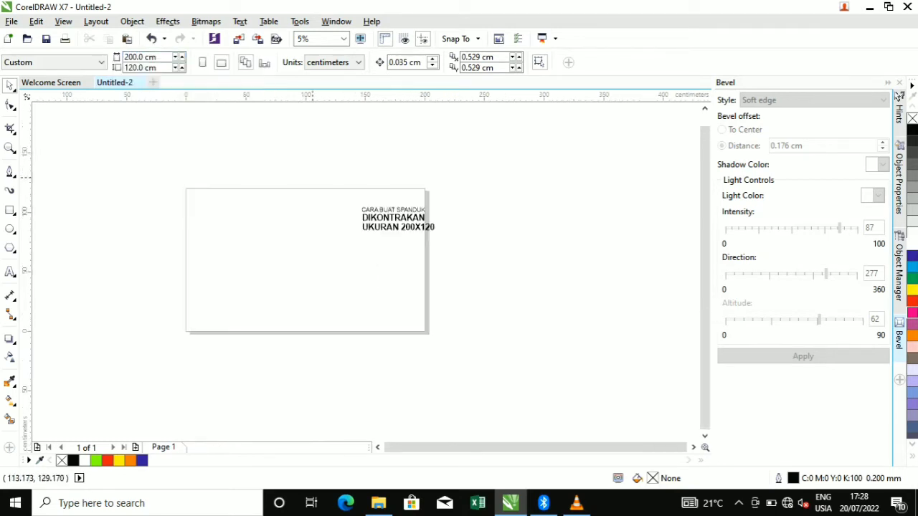
{"action": "left_click_drag", "start_coordinate": [469, 266], "coordinate": [467, 265]}
{"action": "left_click_drag", "start_coordinate": [308, 187], "coordinate": [444, 262]}
{"action": "left_click_drag", "start_coordinate": [398, 219], "coordinate": [249, 157]}
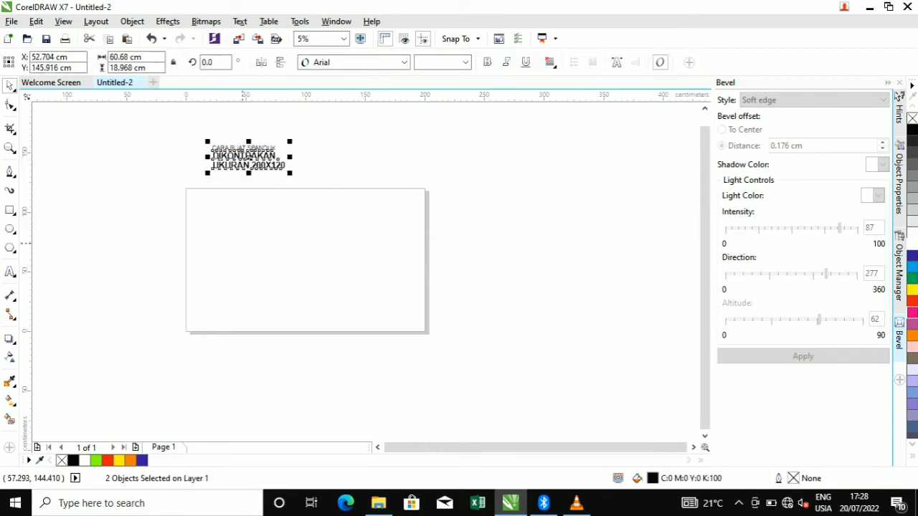
Create a yellow-filled rectangle matching the 200 × 120 cm page
{"action": "double_click", "coordinate": [10, 210]}
{"action": "left_click", "coordinate": [598, 61]}
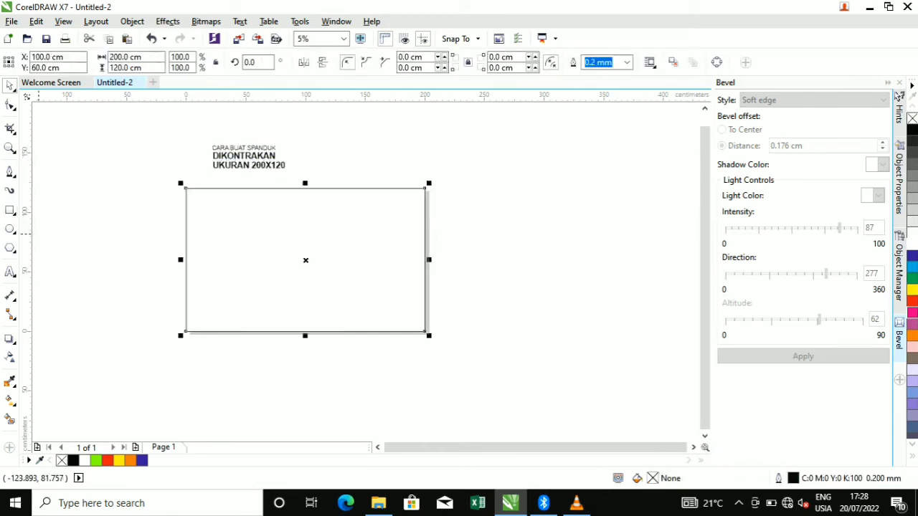
{"action": "left_click", "coordinate": [912, 289]}
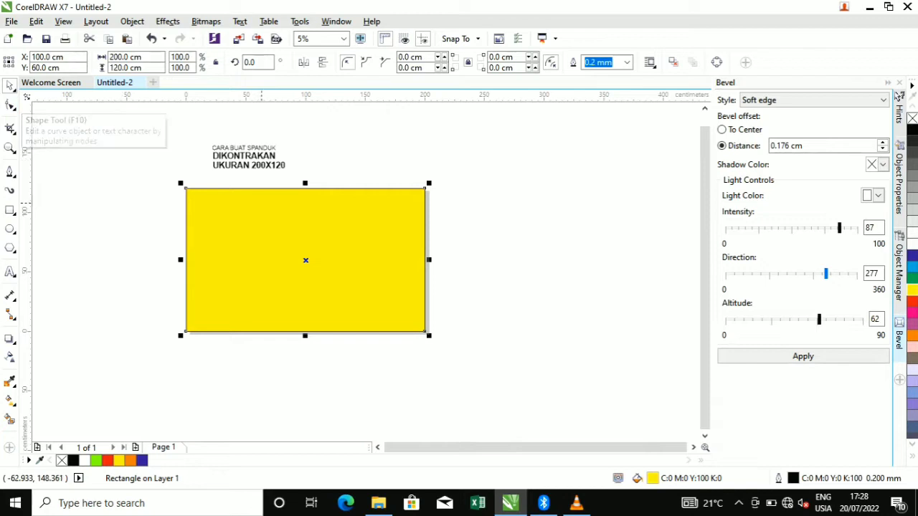
Shrink the yellow rectangle from its corner and fill the page-sized rectangle behind it black
{"action": "scroll", "coordinate": [351, 201], "scroll_direction": "up", "scroll_amount": 2}
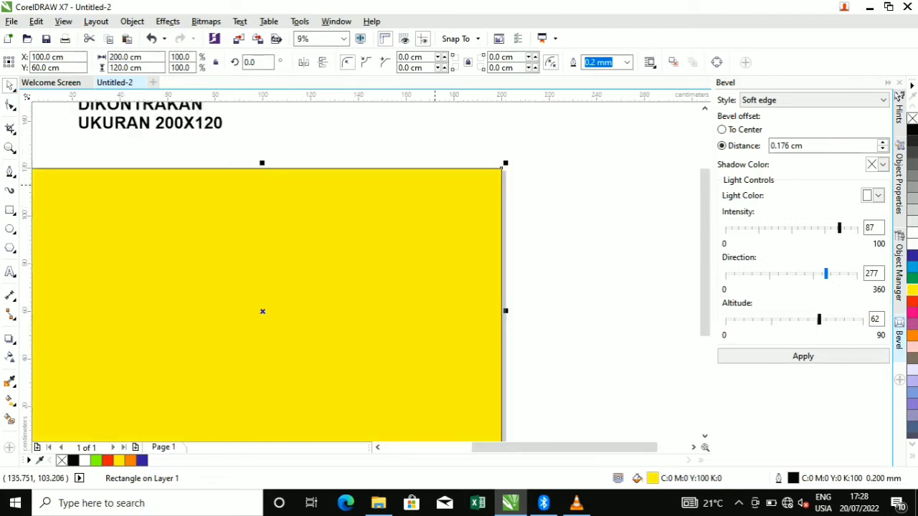
{"action": "left_click_drag", "start_coordinate": [502, 167], "coordinate": [481, 181]}
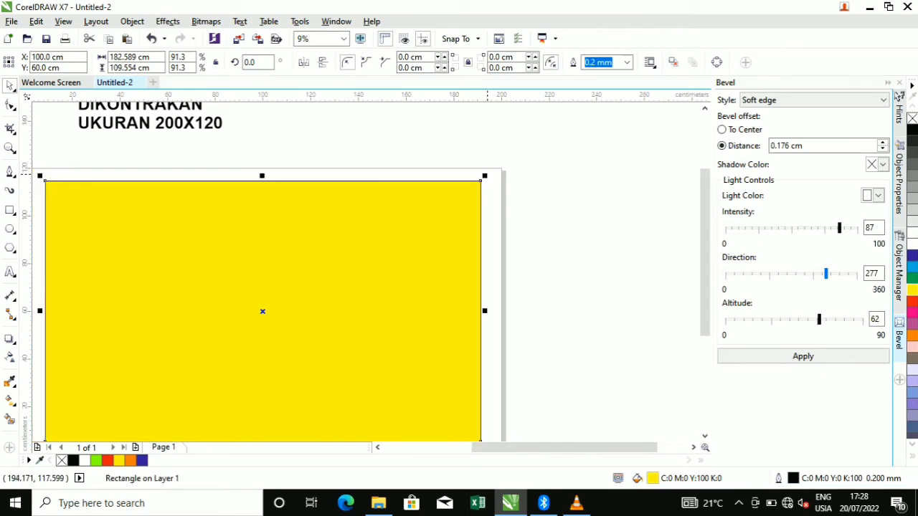
{"action": "key", "text": "Escape"}
{"action": "scroll", "coordinate": [417, 158], "scroll_direction": "down", "scroll_amount": 2}
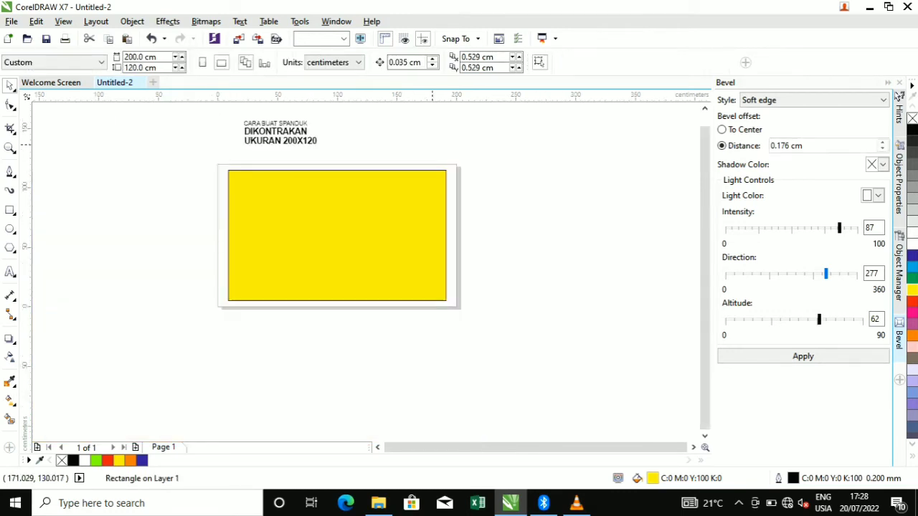
{"action": "key", "text": "Tab"}
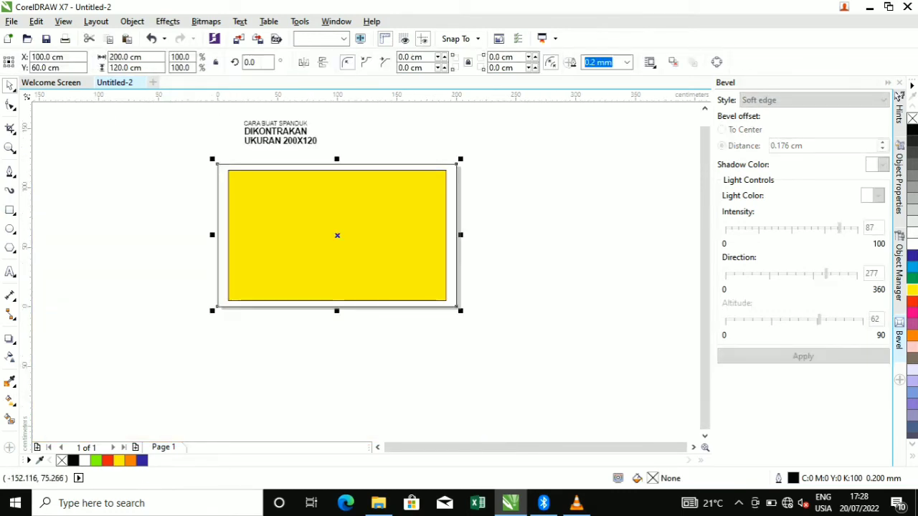
{"action": "left_click", "coordinate": [912, 130]}
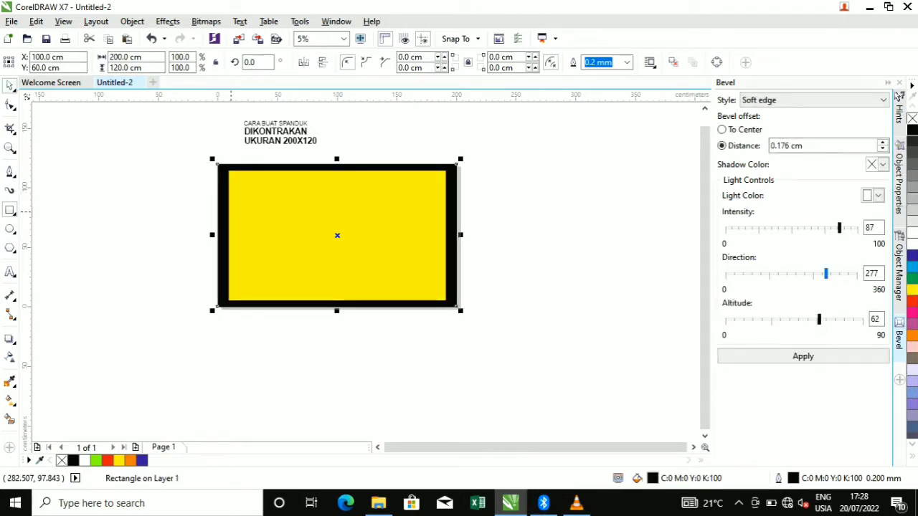
Stretch the yellow rectangle slightly to the right
{"action": "scroll", "coordinate": [441, 231], "scroll_direction": "up", "scroll_amount": 4}
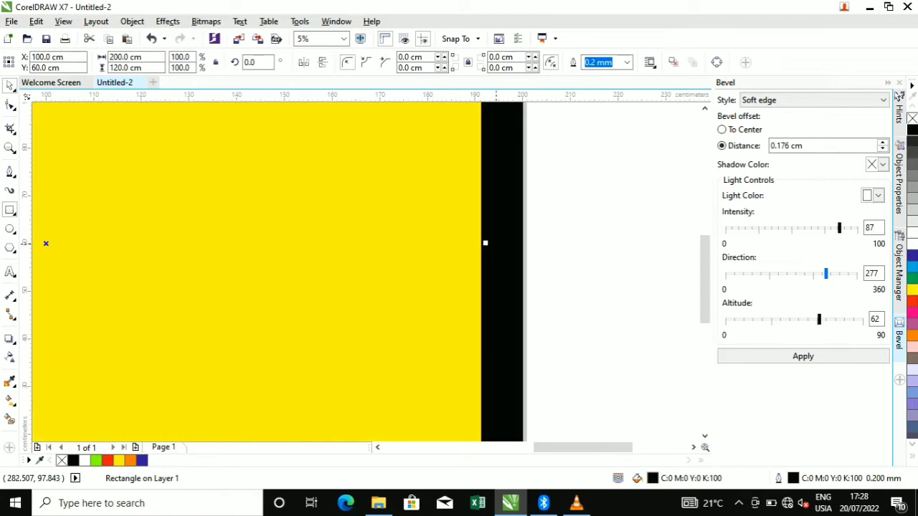
{"action": "key", "text": "space"}
{"action": "left_click_drag", "start_coordinate": [485, 243], "coordinate": [495, 243]}
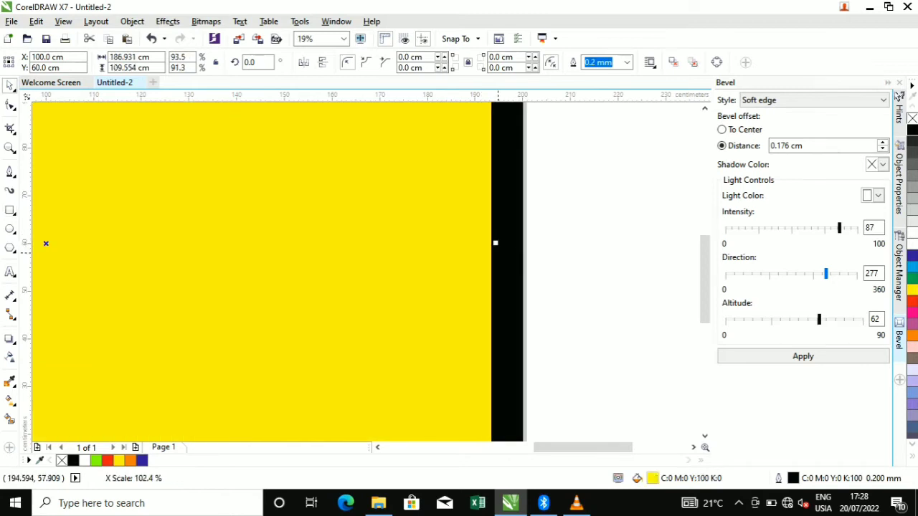
{"action": "scroll", "coordinate": [495, 243], "scroll_direction": "down", "scroll_amount": 1}
{"action": "scroll", "coordinate": [495, 247], "scroll_direction": "down", "scroll_amount": 3}
{"action": "key", "text": "Escape"}
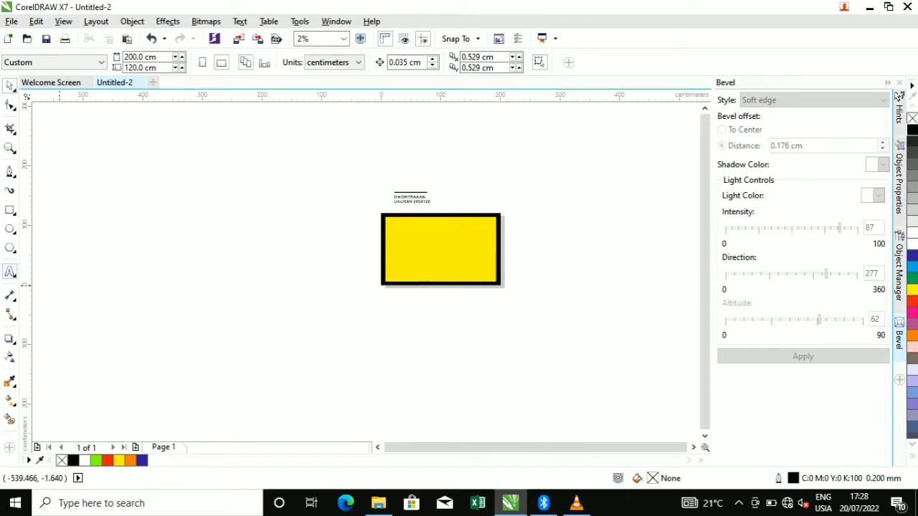
Discard the empty text object left by the first text attempt
{"action": "left_click", "coordinate": [10, 272]}
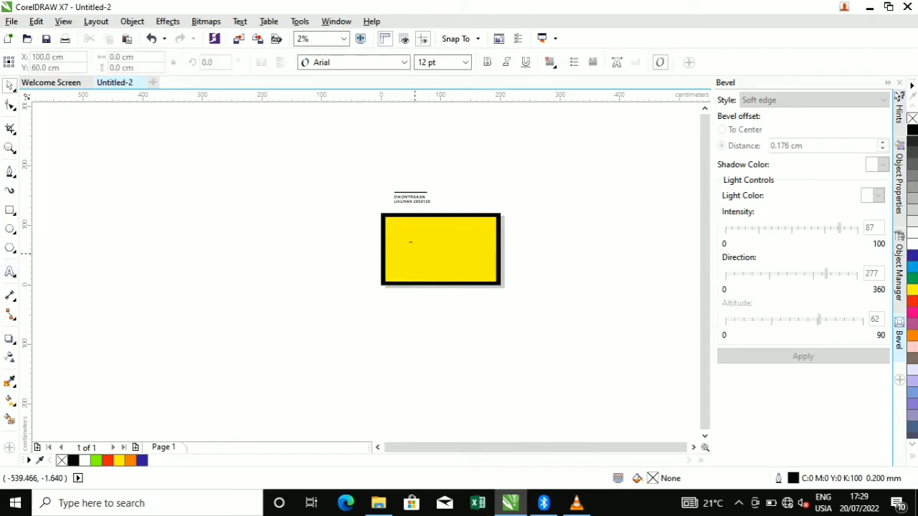
{"action": "scroll", "coordinate": [415, 251], "scroll_direction": "up", "scroll_amount": 2}
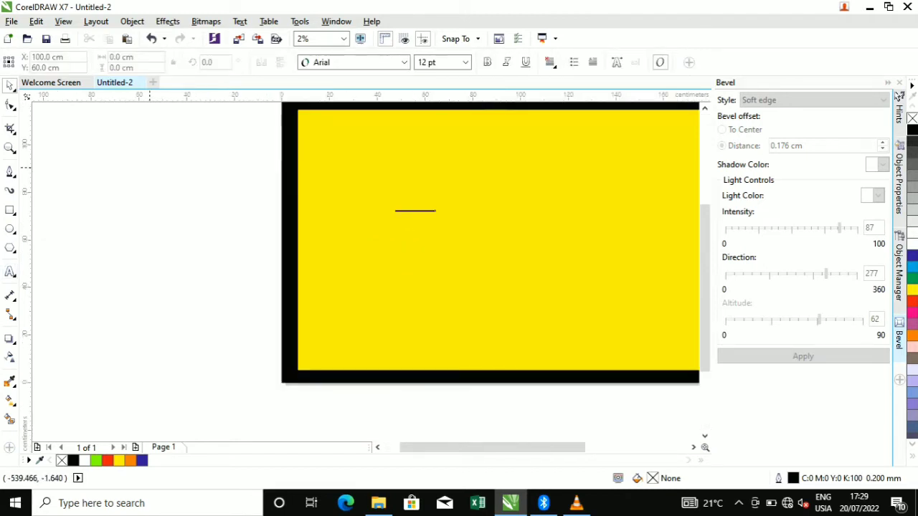
{"action": "key", "text": "Escape"}
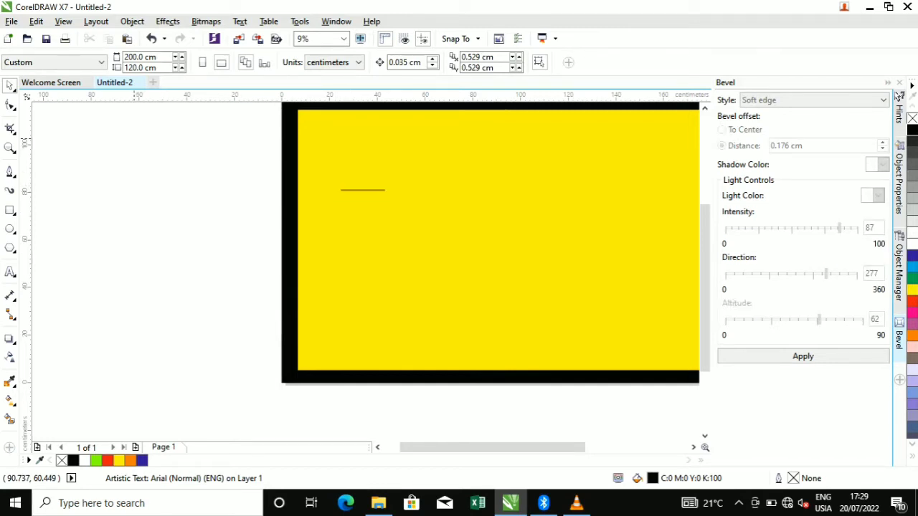
{"action": "left_click_drag", "start_coordinate": [134, 140], "coordinate": [443, 256]}
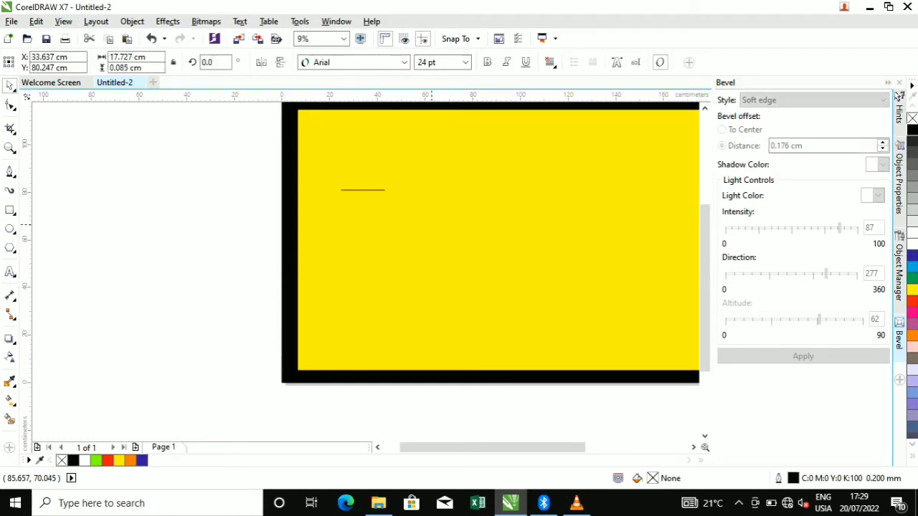
{"action": "key", "text": "Escape"}
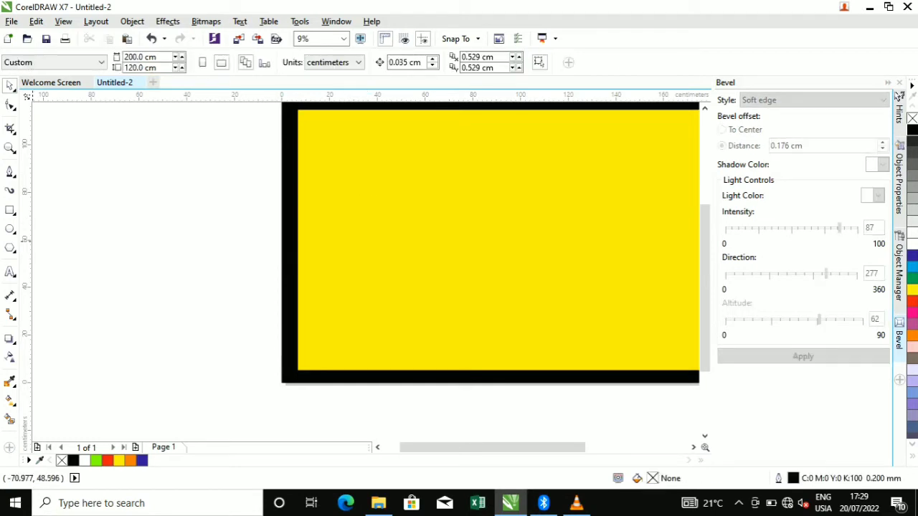
Place new text on the yellow area reading DIKONTRAKAN
{"action": "left_click", "coordinate": [10, 272]}
{"action": "left_click", "coordinate": [311, 220]}
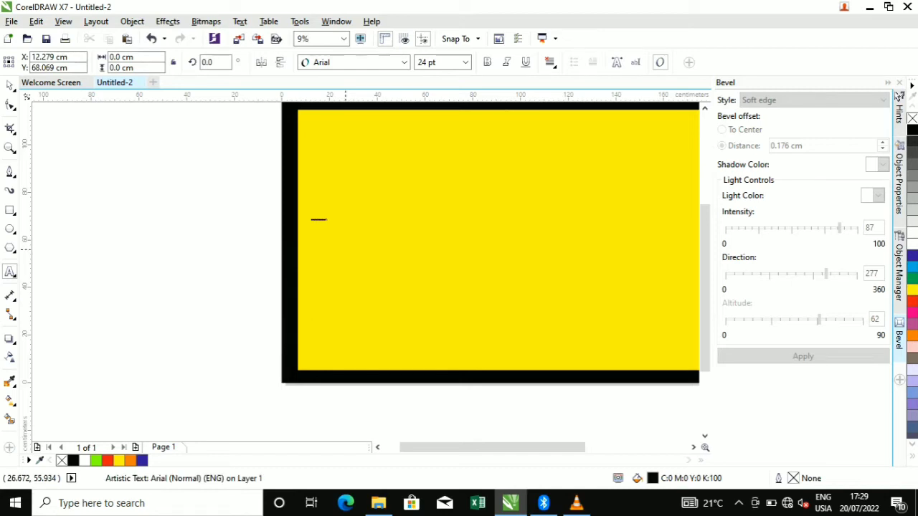
{"action": "key", "text": "ctrl+a"}
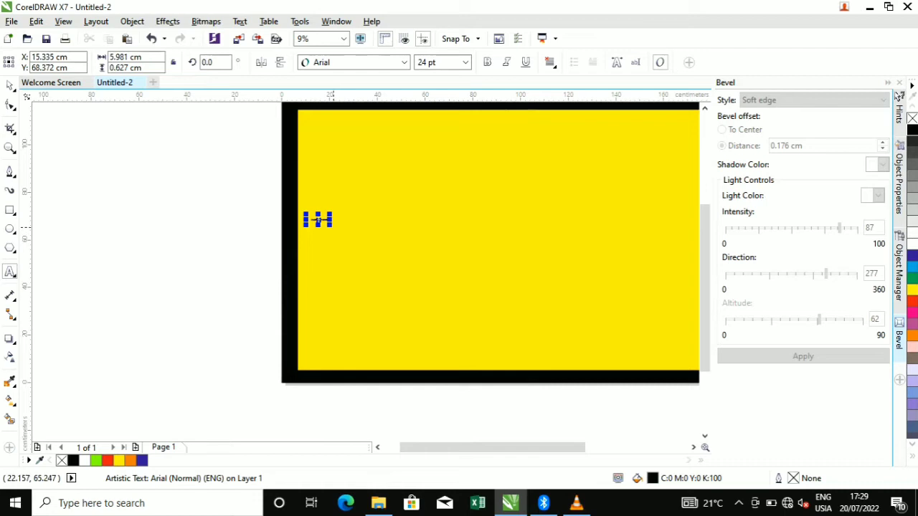
{"action": "type", "text": "DIKONTRAKAN"}
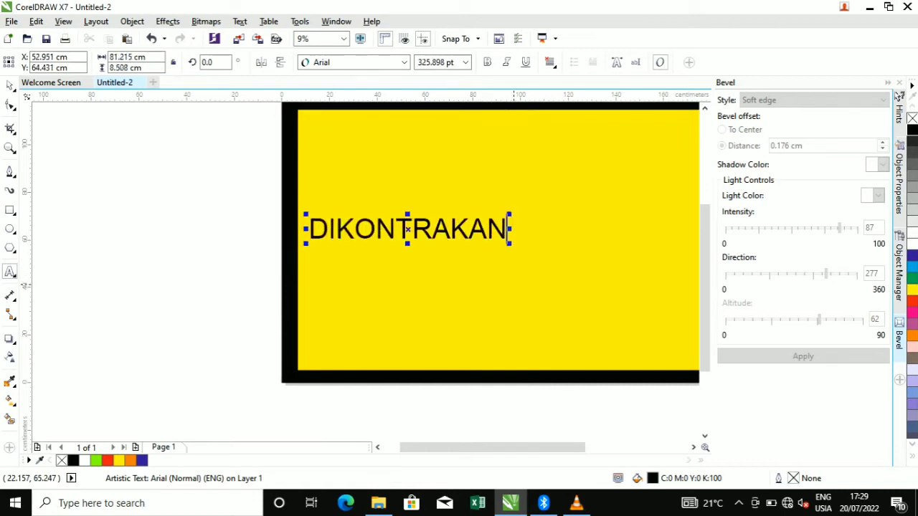
Change the DIKONTRAKAN heading font to Arial Black
{"action": "left_click", "coordinate": [10, 84]}
{"action": "left_click", "coordinate": [403, 62]}
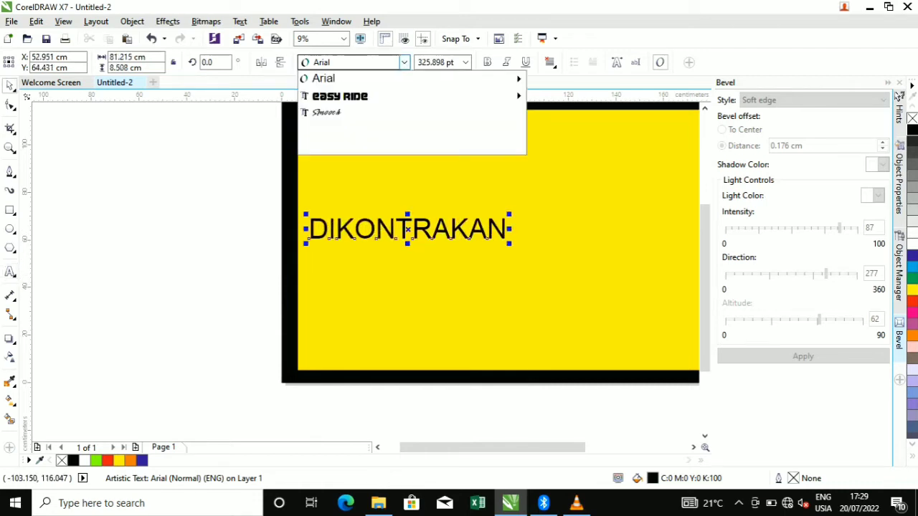
{"action": "key", "text": "Down"}
{"action": "key", "text": "Down"}
{"action": "key", "text": "Down"}
{"action": "key", "text": "Down"}
{"action": "key", "text": "Down"}
{"action": "key", "text": "Down"}
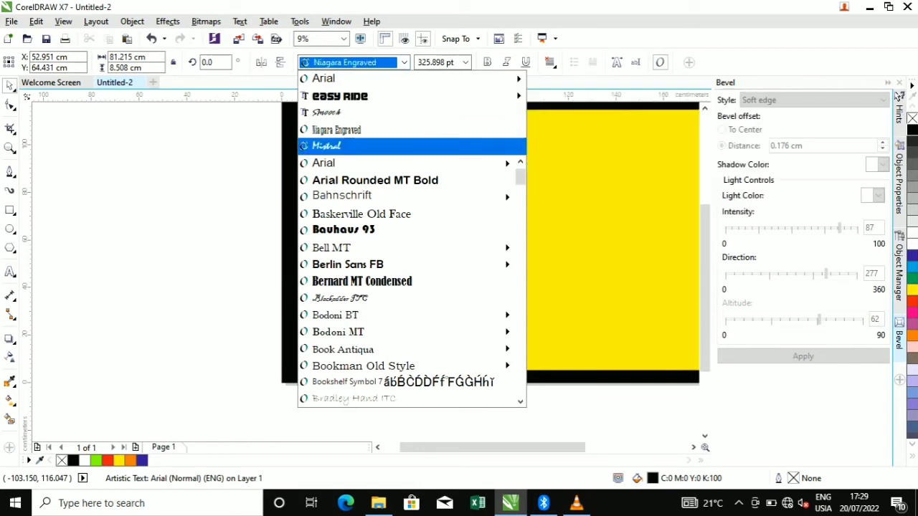
{"action": "key", "text": "Up"}
{"action": "key", "text": "Up"}
{"action": "key", "text": "Up"}
{"action": "key", "text": "Up"}
{"action": "key", "text": "Up"}
{"action": "key", "text": "Up"}
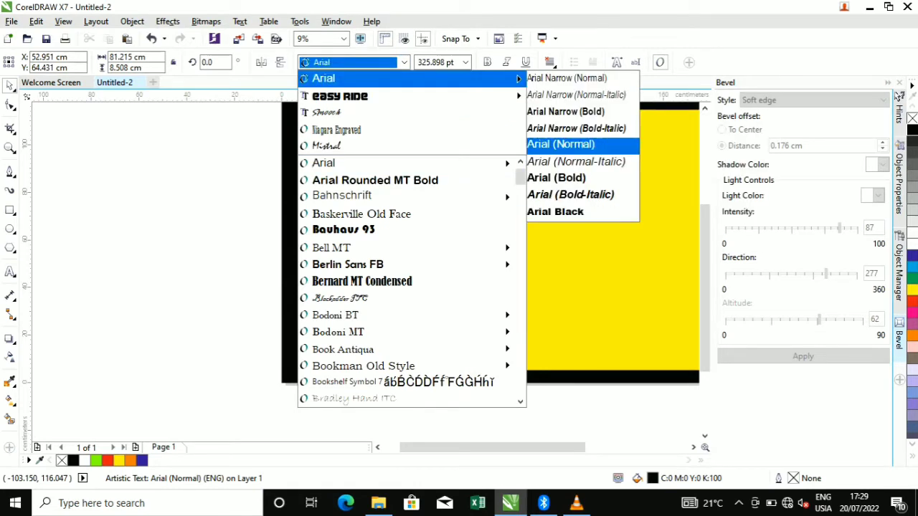
{"action": "key", "text": "Down"}
{"action": "key", "text": "Down"}
{"action": "key", "text": "Down"}
{"action": "key", "text": "Down"}
{"action": "key", "text": "Return"}
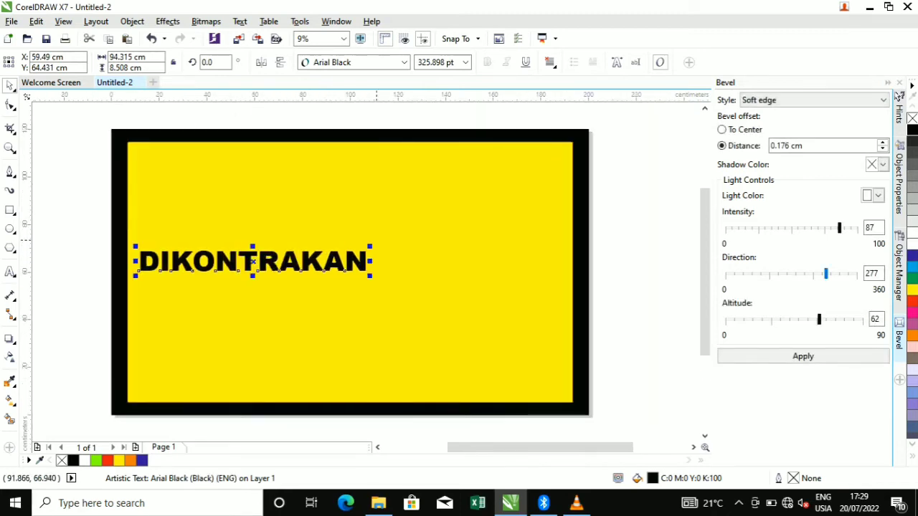
Enlarge the heading, centre it on the banner, move it near the top and widen it
{"action": "left_click_drag", "start_coordinate": [372, 245], "coordinate": [455, 241]}
{"action": "key", "text": "ctrl+a"}
{"action": "key", "text": "c"}
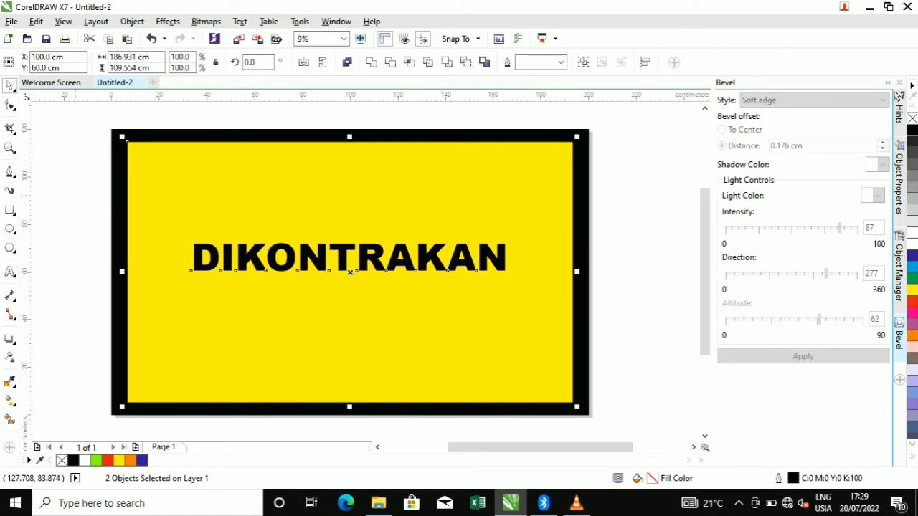
{"action": "key", "text": "Escape"}
{"action": "left_click", "coordinate": [319, 263]}
{"action": "left_click_drag", "start_coordinate": [319, 263], "coordinate": [350, 227]}
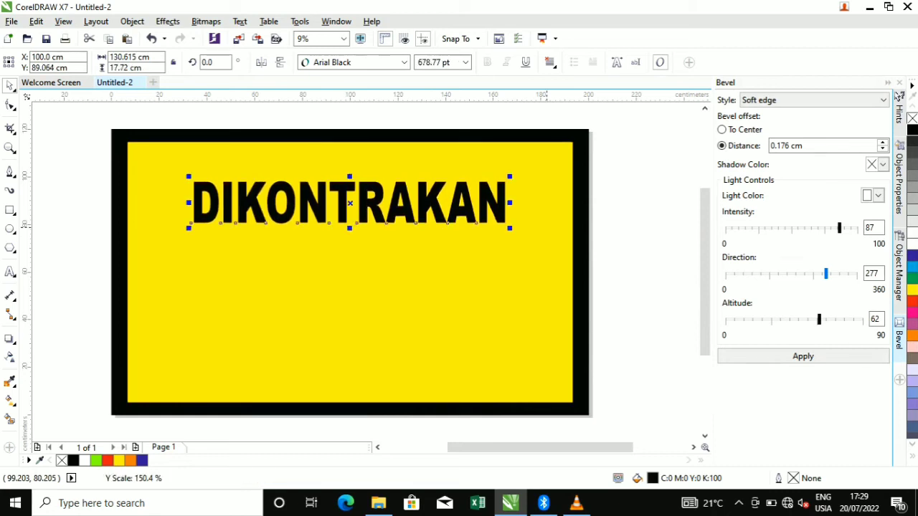
{"action": "left_click_drag", "start_coordinate": [509, 202], "coordinate": [528, 204]}
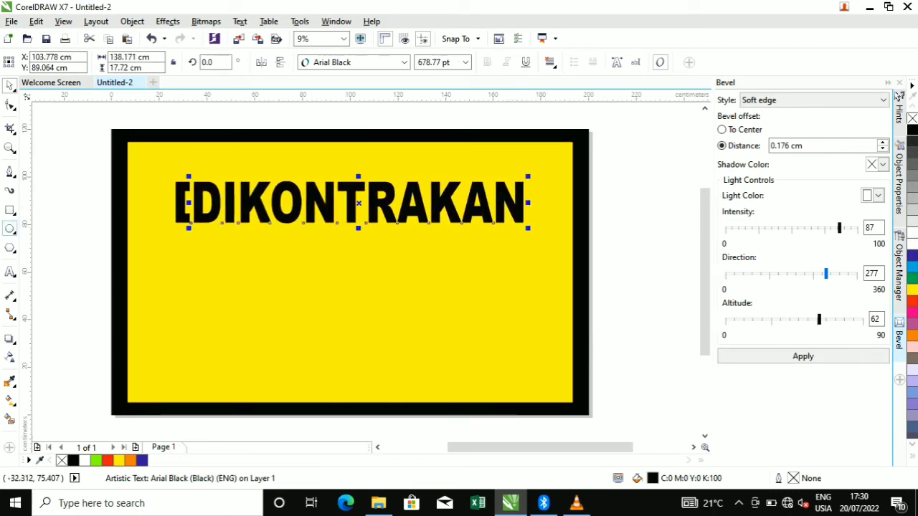
{"action": "left_click", "coordinate": [11, 211]}
Draw a 154.658 × 58.702 cm rectangle beneath the DIKONTRAKAN heading
{"action": "left_click_drag", "start_coordinate": [156, 226], "coordinate": [525, 365]}
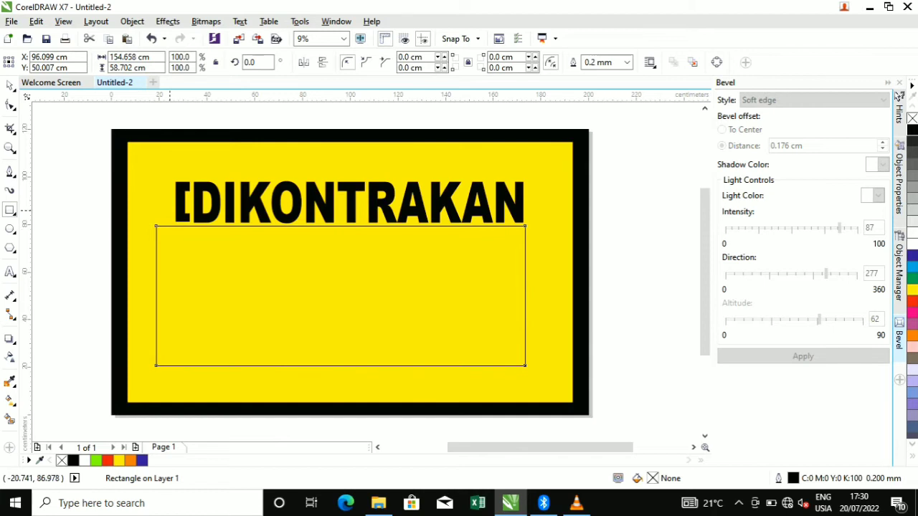
{"action": "left_click", "coordinate": [10, 271]}
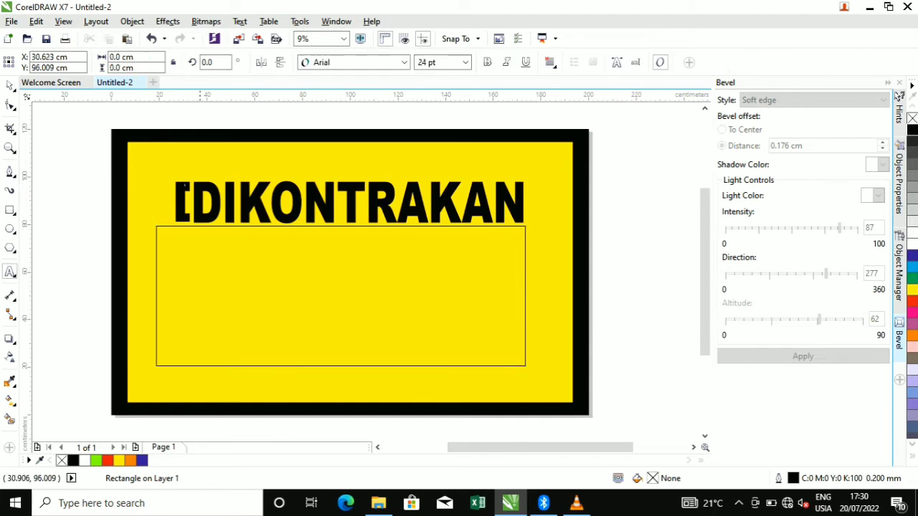
{"action": "left_click", "coordinate": [183, 201]}
{"action": "left_click", "coordinate": [10, 86]}
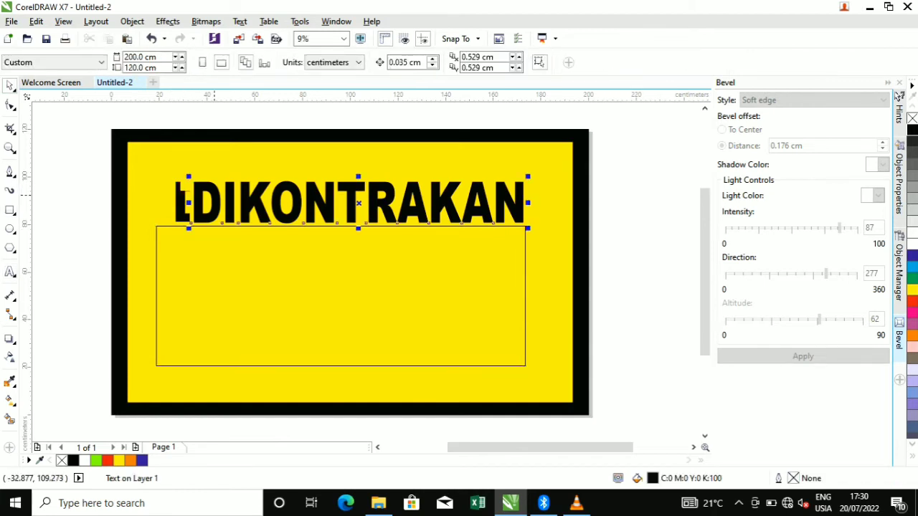
Nudge the heading up slightly and fill the rectangle below it black
{"action": "scroll", "coordinate": [154, 241], "scroll_direction": "down", "scroll_amount": 1}
{"action": "scroll", "coordinate": [174, 216], "scroll_direction": "up", "scroll_amount": 1}
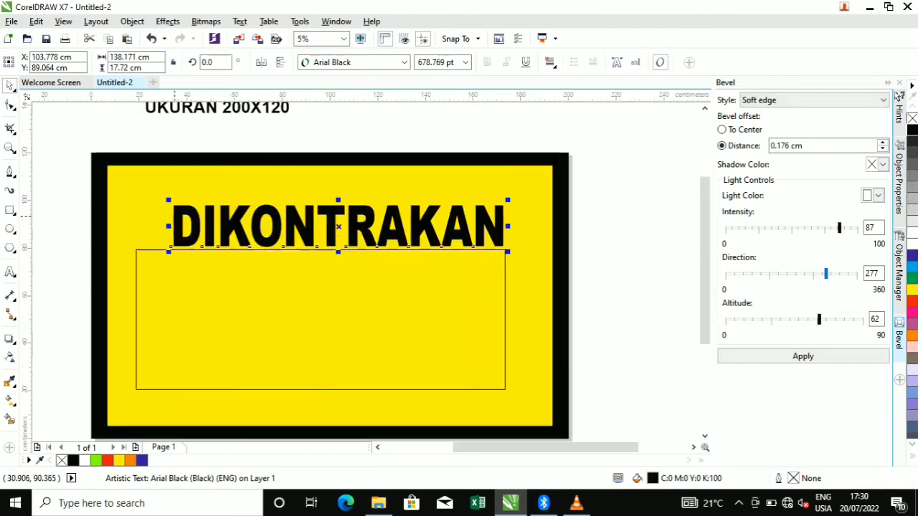
{"action": "left_click_drag", "start_coordinate": [209, 232], "coordinate": [208, 225]}
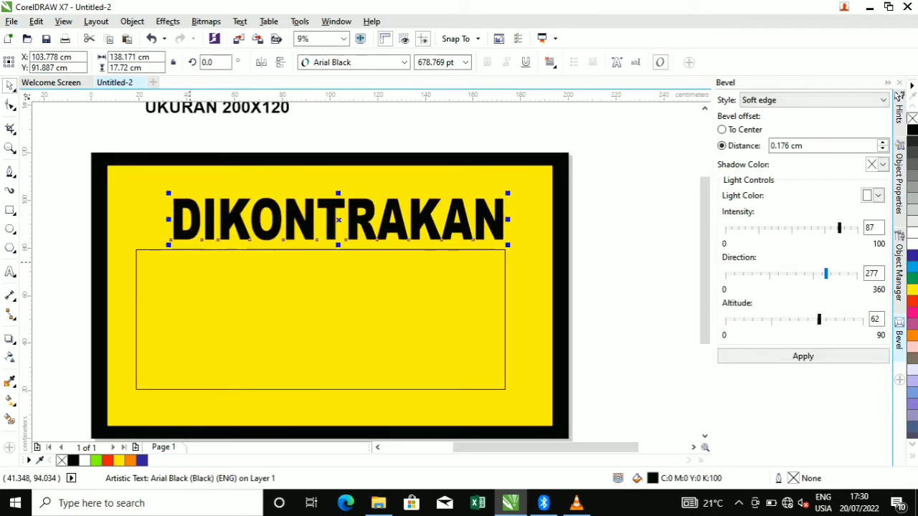
{"action": "left_click", "coordinate": [190, 258]}
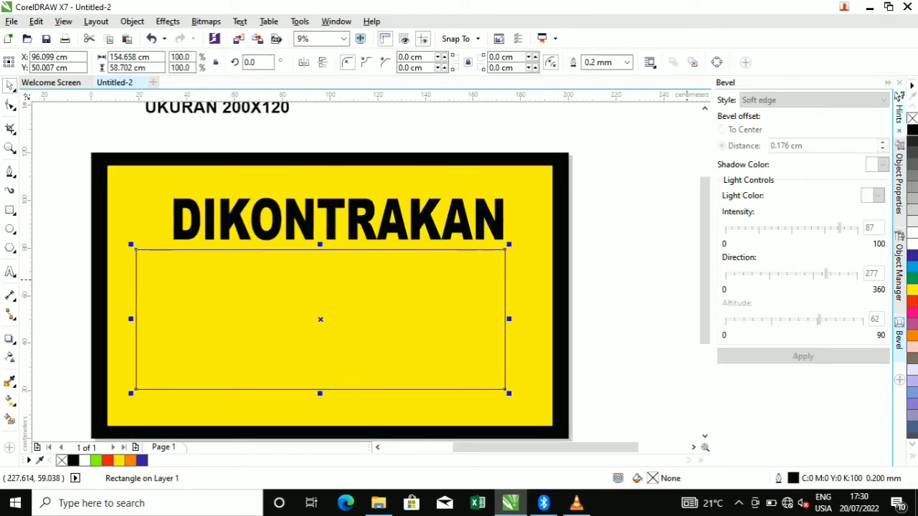
{"action": "left_click", "coordinate": [912, 129]}
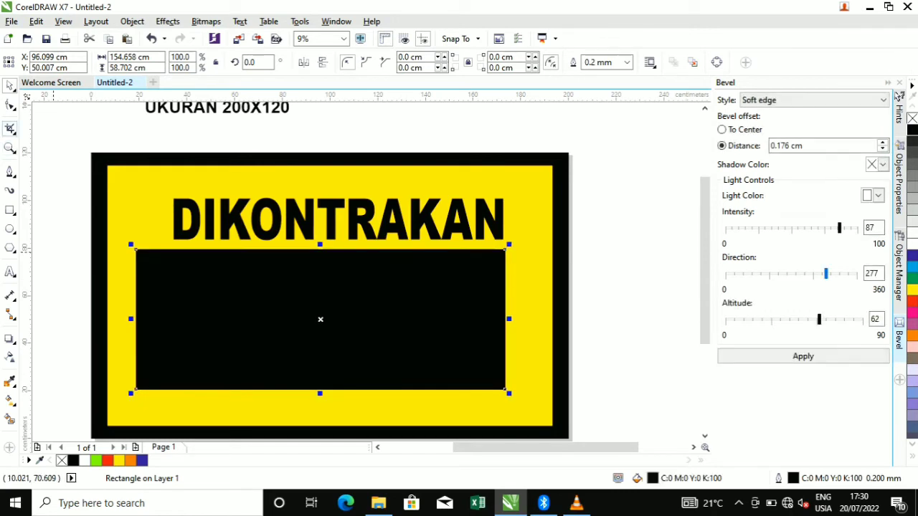
Round the black box's corners to 5.644 cm
{"action": "left_click", "coordinate": [10, 105]}
{"action": "left_click_drag", "start_coordinate": [136, 249], "coordinate": [149, 249]}
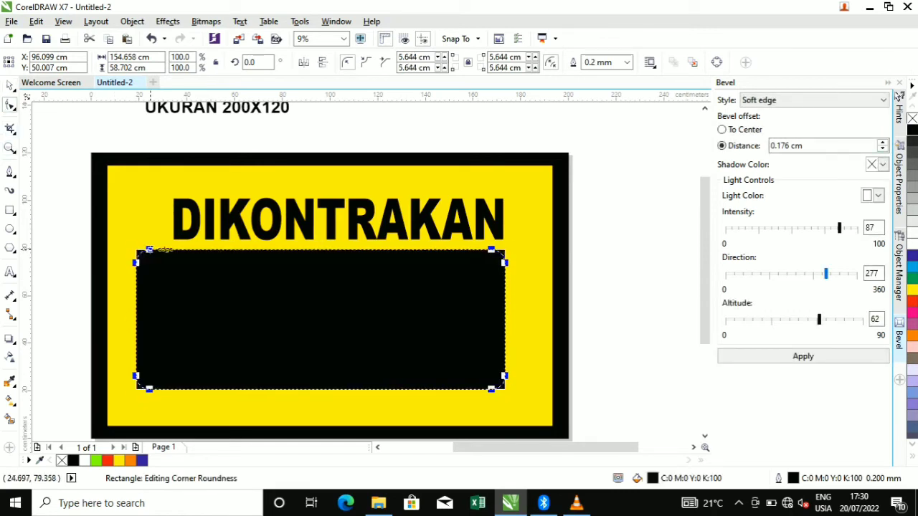
{"action": "key", "text": "F3"}
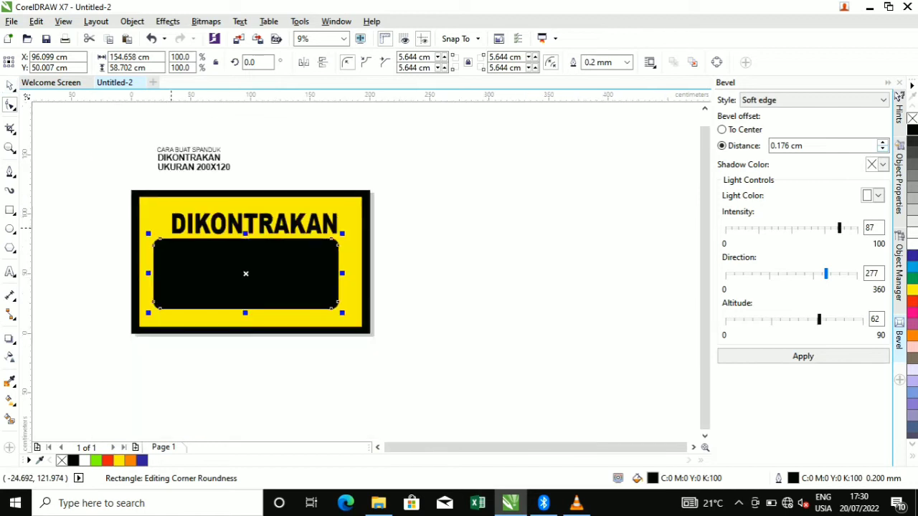
{"action": "key", "text": "space"}
{"action": "key", "text": "Escape"}
{"action": "key", "text": "F8"}
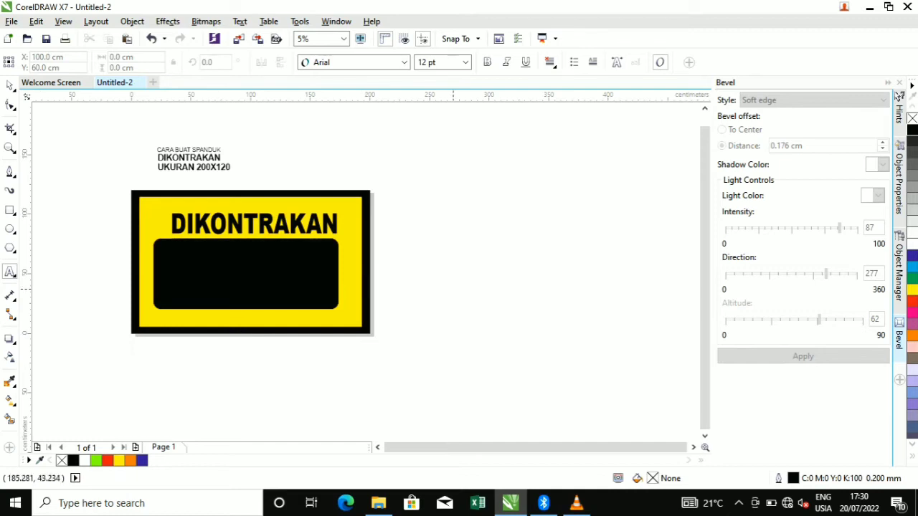
Add two-line text with HUBUNGI and the phone number to the right of the banner
{"action": "left_click", "coordinate": [416, 266]}
{"action": "type", "text": "08"}
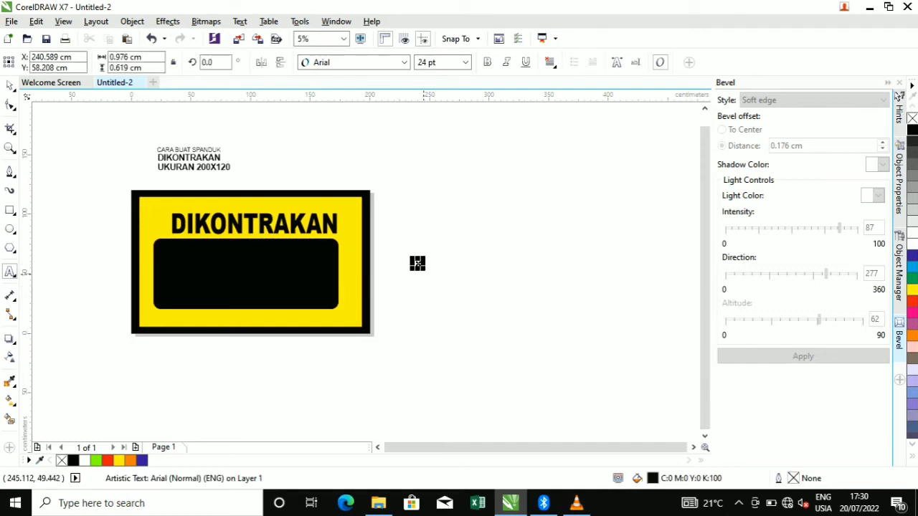
{"action": "left_click_drag", "start_coordinate": [425, 272], "coordinate": [447, 287]}
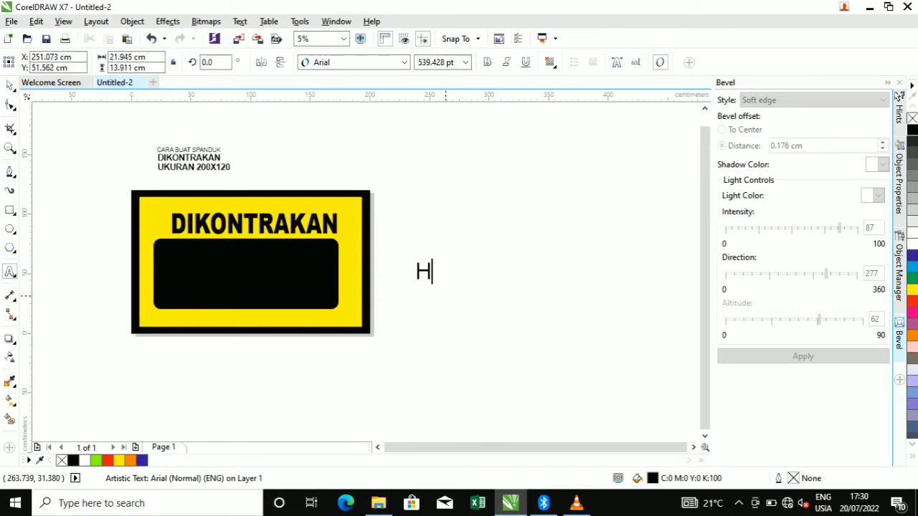
{"action": "type", "text": "UBUNGI "}
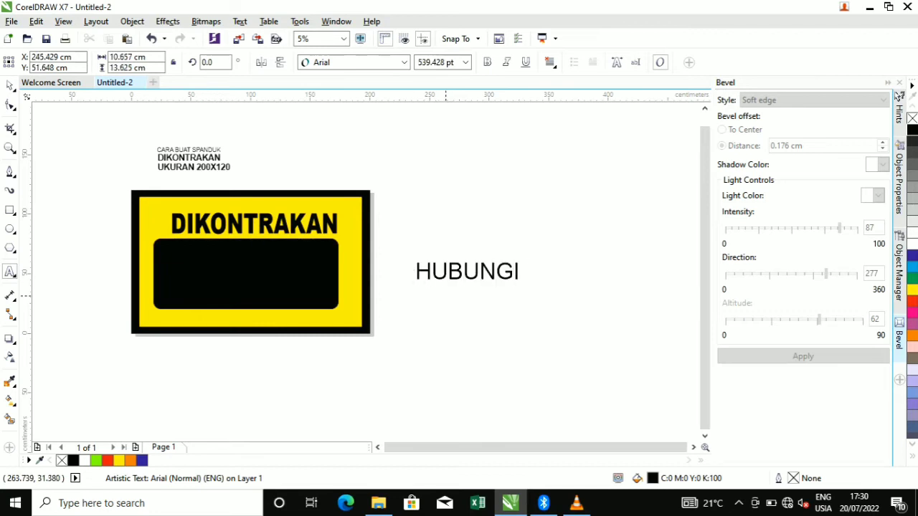
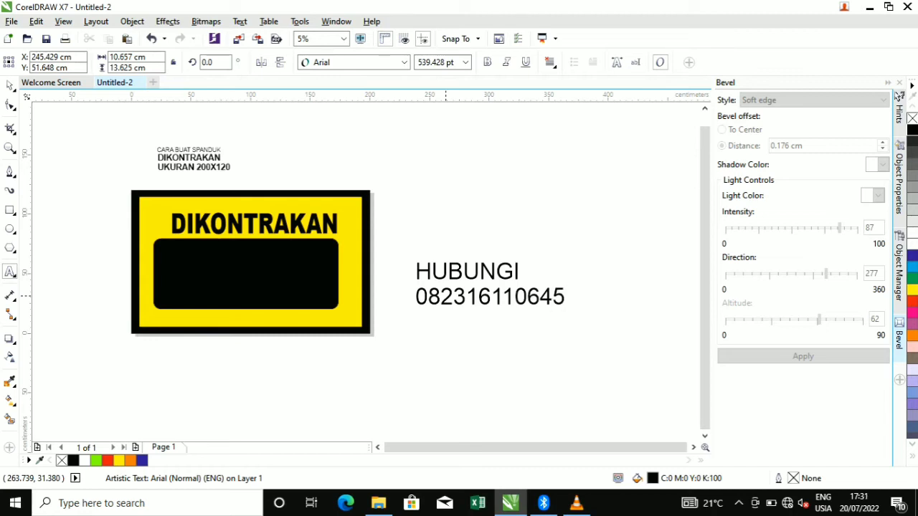
{"action": "key", "text": "ctrl+space"}
{"action": "left_click", "coordinate": [244, 241]}
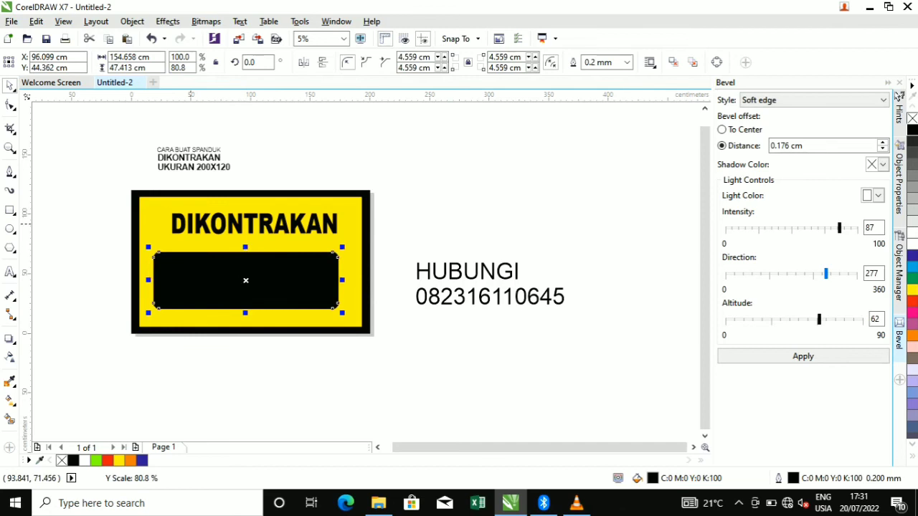
Enlarge the DIKONTRAKAN heading and centre it horizontally on the banner
{"action": "left_click", "coordinate": [174, 219]}
{"action": "scroll", "coordinate": [190, 229], "scroll_direction": "up", "scroll_amount": 2}
{"action": "left_click", "coordinate": [191, 231]}
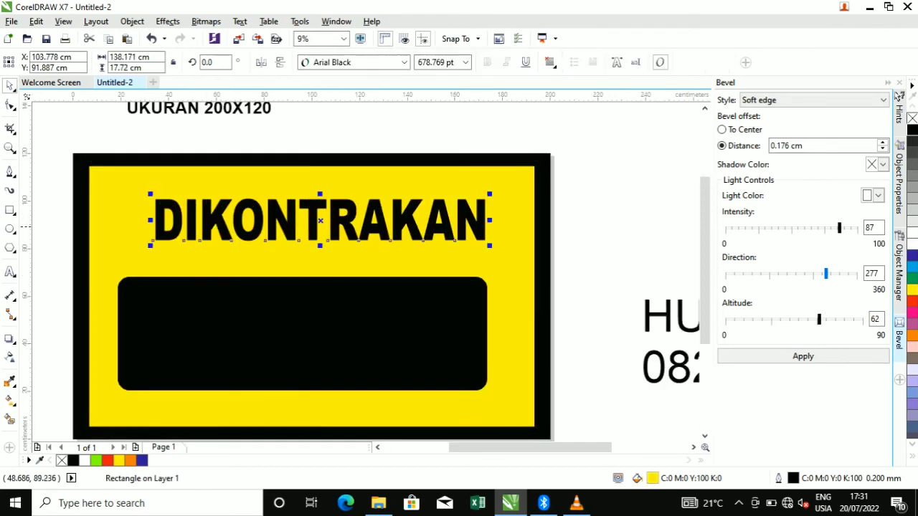
{"action": "left_click_drag", "start_coordinate": [152, 243], "coordinate": [125, 257]}
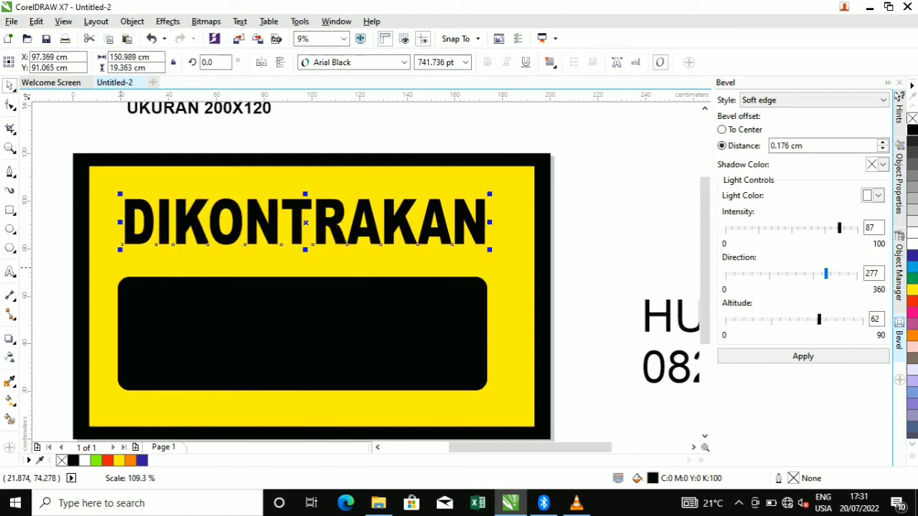
{"action": "left_click", "coordinate": [125, 257], "text": "shift"}
{"action": "key", "text": "c"}
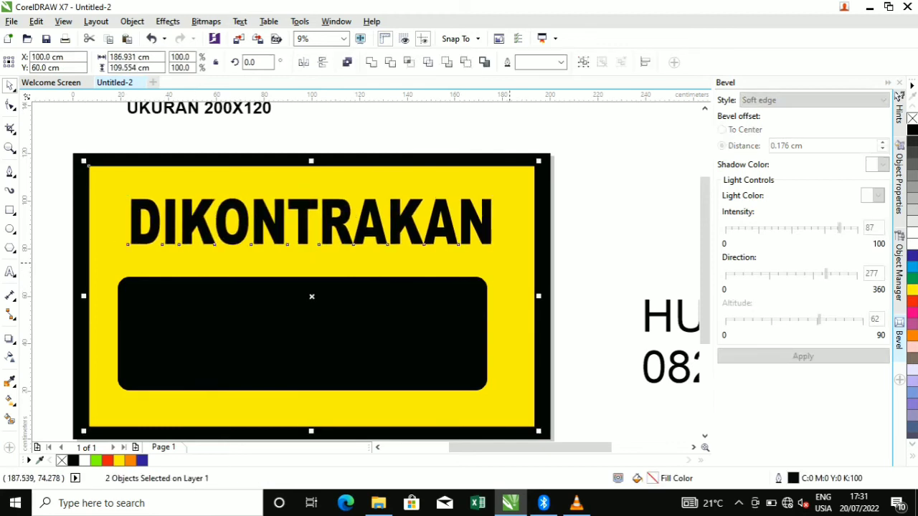
Move the black box up, stretch the heading taller, and widen the box to 157.48 cm
{"action": "left_click", "coordinate": [372, 318]}
{"action": "double_click", "coordinate": [372, 319]}
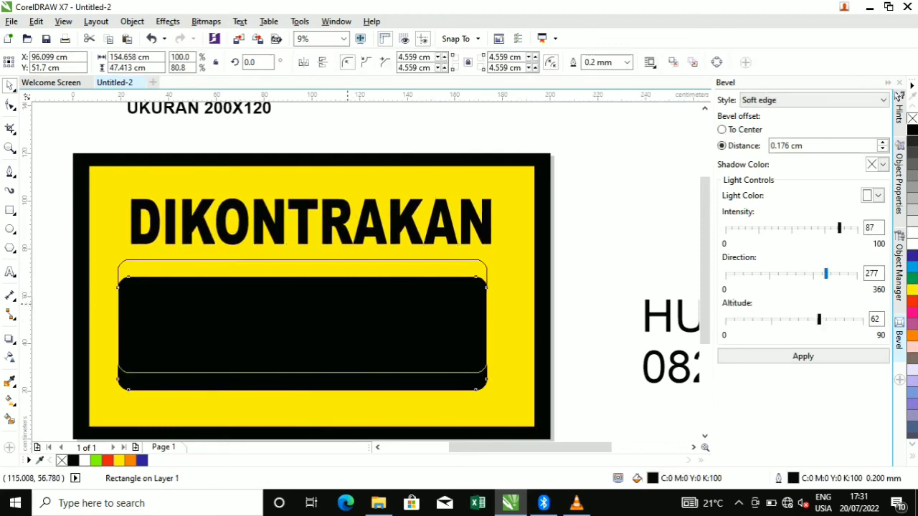
{"action": "left_click_drag", "start_coordinate": [372, 306], "coordinate": [373, 304]}
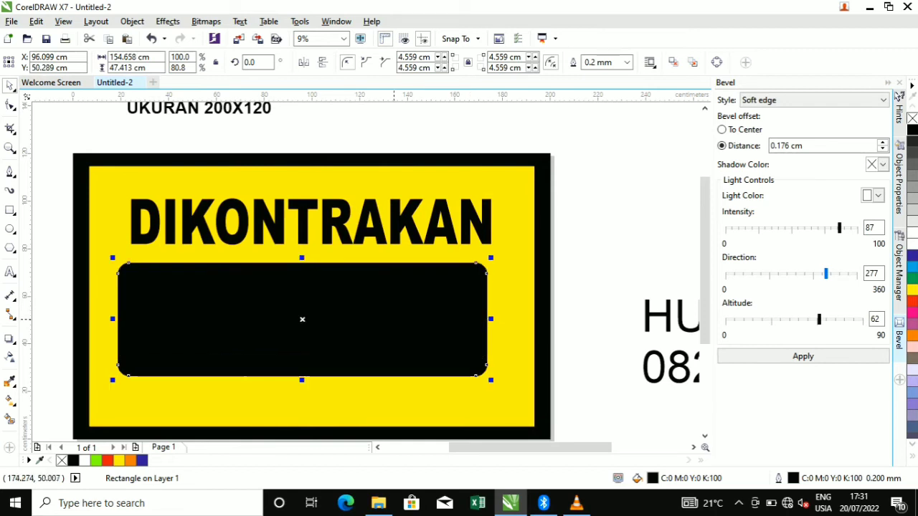
{"action": "left_click", "coordinate": [328, 245]}
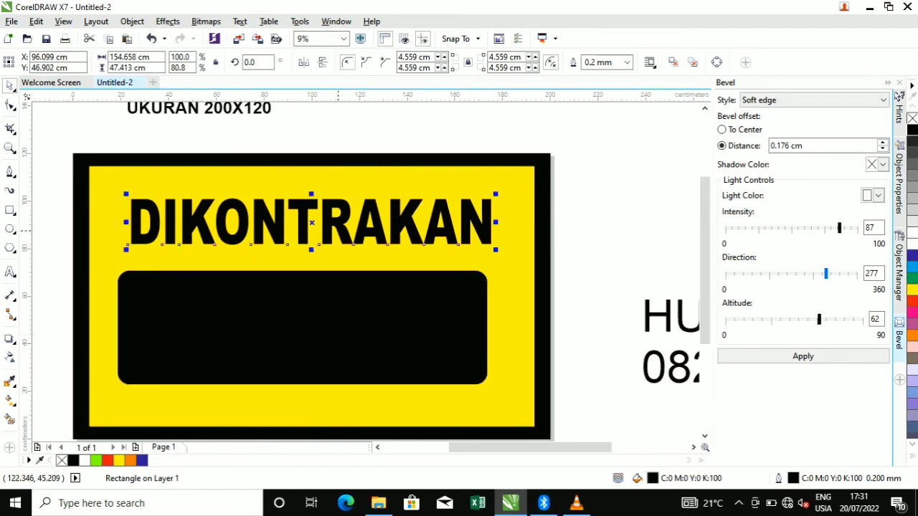
{"action": "left_click_drag", "start_coordinate": [310, 248], "coordinate": [311, 260]}
{"action": "left_click", "coordinate": [431, 322]}
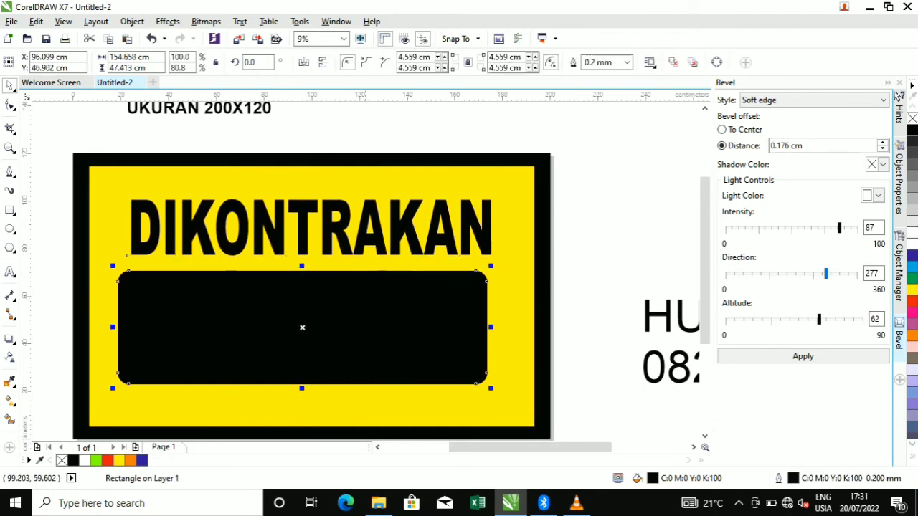
{"action": "left_click_drag", "start_coordinate": [490, 327], "coordinate": [497, 327]}
{"action": "scroll", "coordinate": [430, 287], "scroll_direction": "right", "scroll_amount": 2}
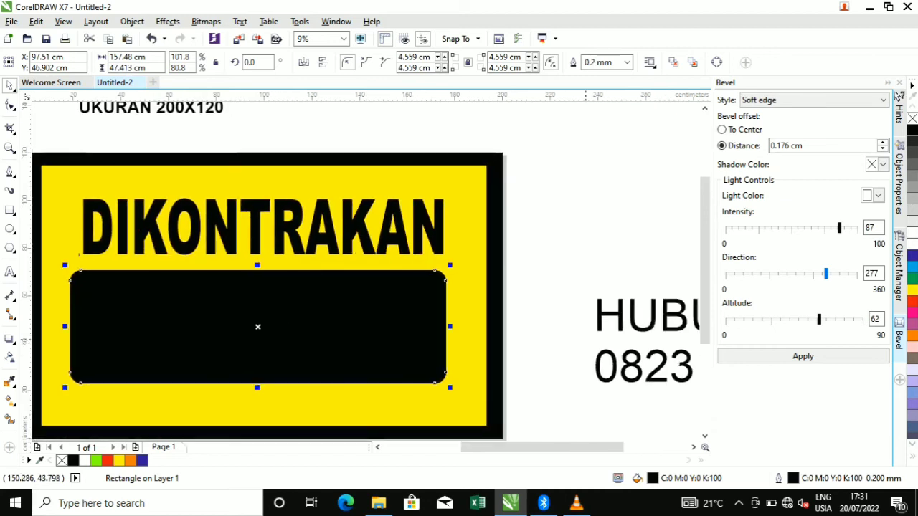
Move the HUBUNGI text onto the black box and make it white Arial Bold
{"action": "left_click", "coordinate": [646, 316]}
{"action": "left_click_drag", "start_coordinate": [599, 316], "coordinate": [220, 304]}
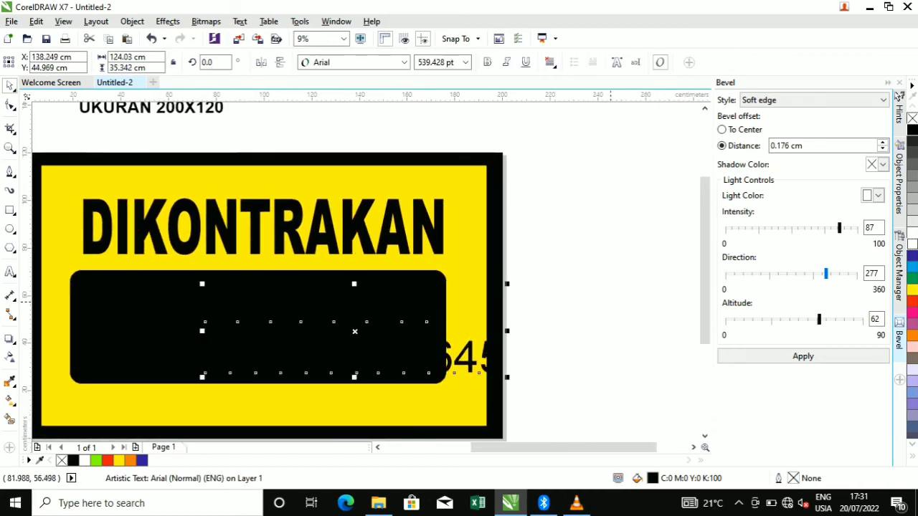
{"action": "left_click", "coordinate": [912, 244]}
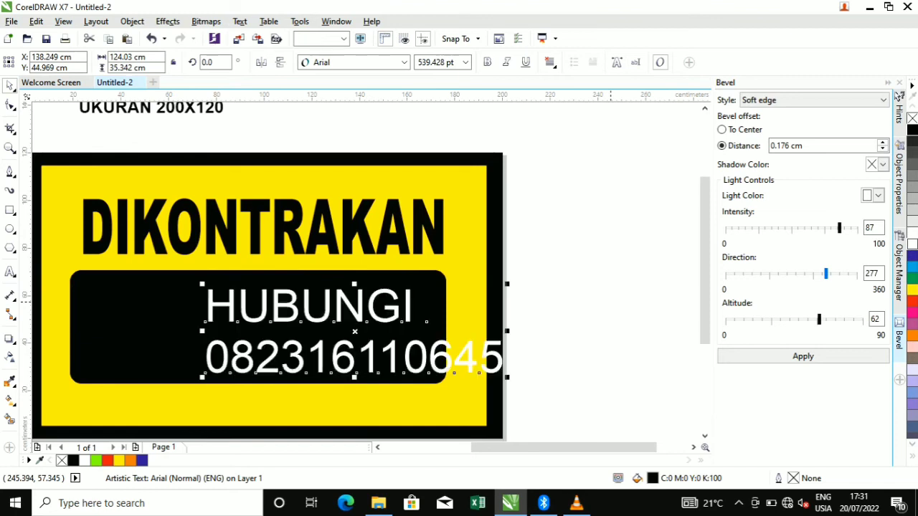
{"action": "left_click", "coordinate": [352, 63]}
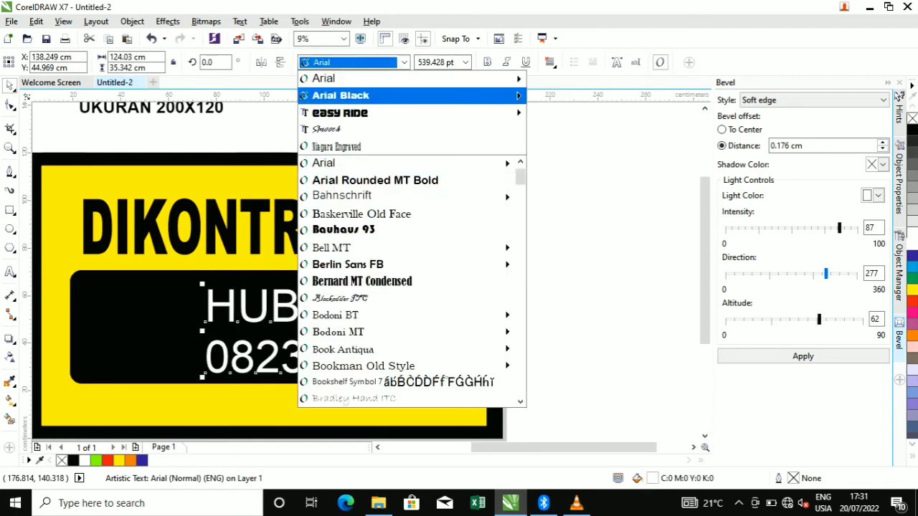
{"action": "mouse_move", "coordinate": [359, 96]}
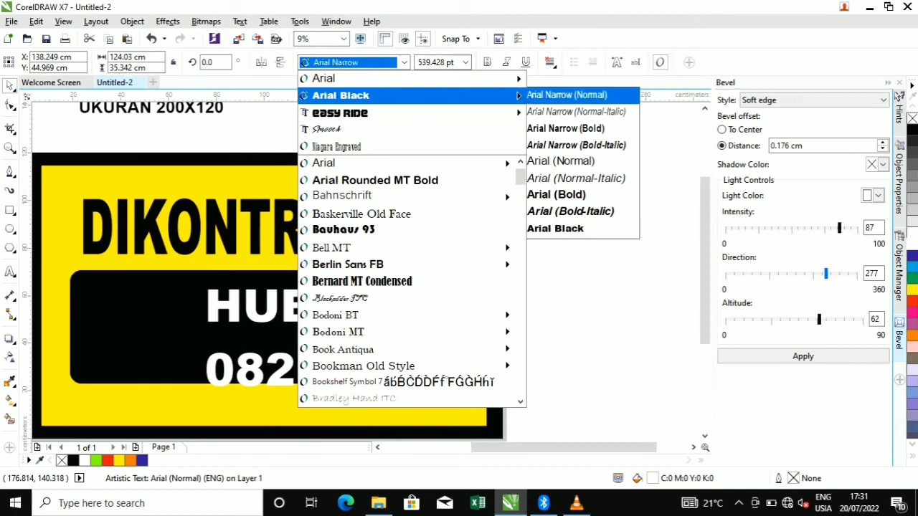
{"action": "left_click", "coordinate": [556, 194]}
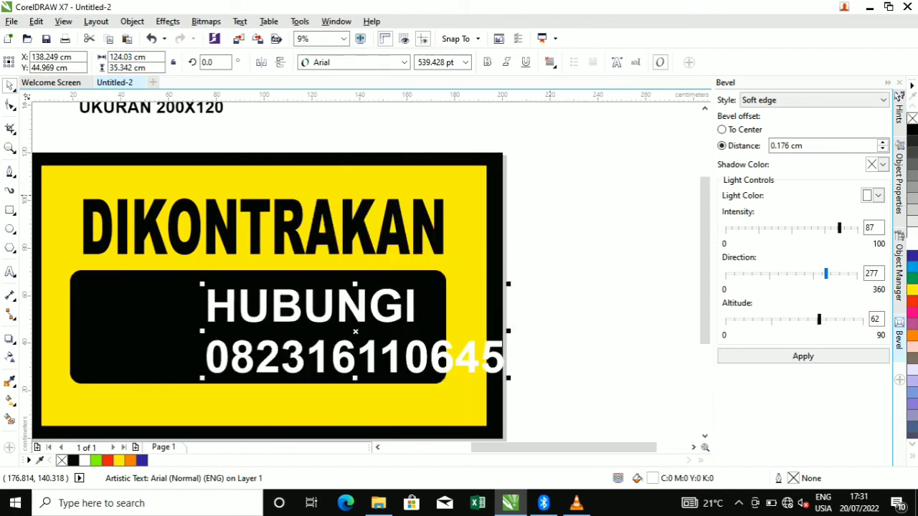
Centre-align the contact lines and position them inside the black box
{"action": "left_click", "coordinate": [550, 62]}
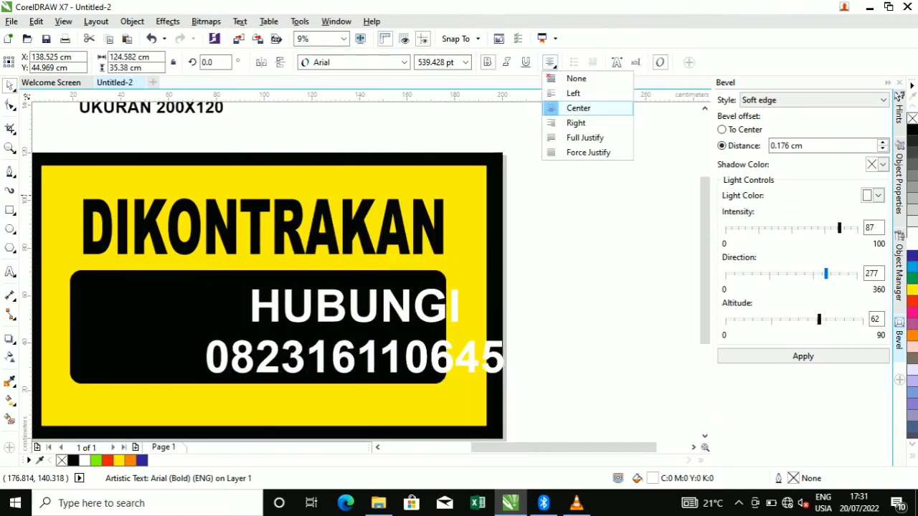
{"action": "left_click", "coordinate": [575, 123]}
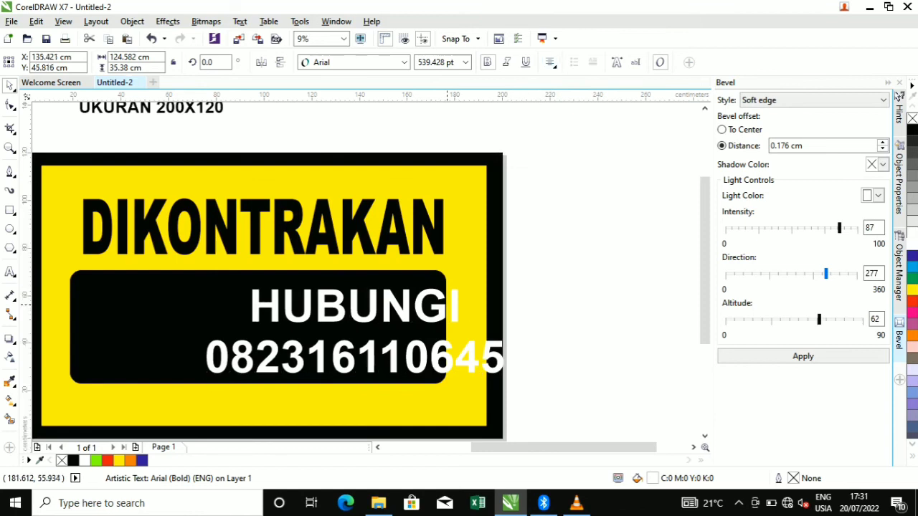
{"action": "left_click_drag", "start_coordinate": [458, 298], "coordinate": [383, 300]}
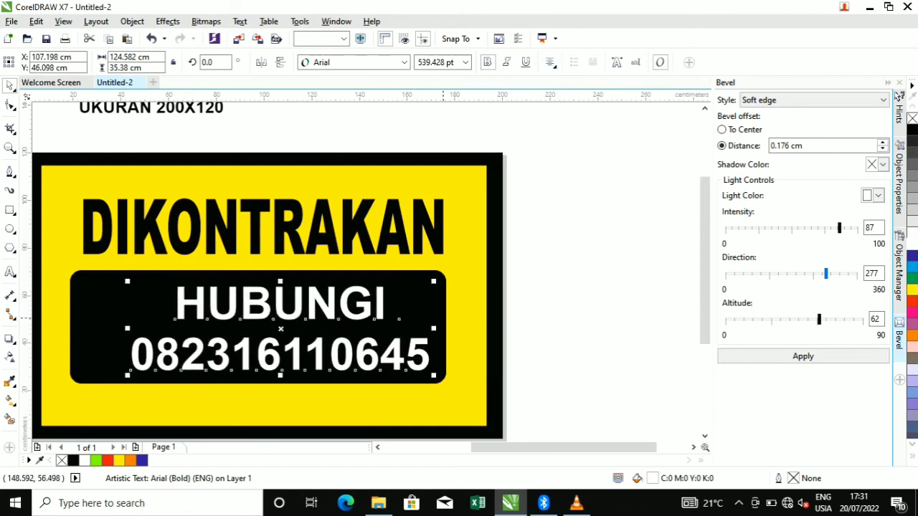
{"action": "left_click", "coordinate": [105, 313], "text": "shift"}
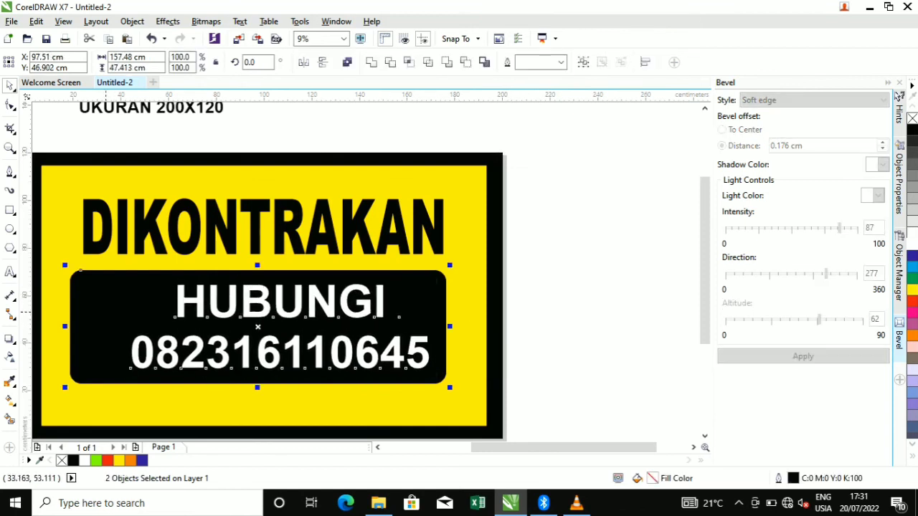
Centre the contact text horizontally on the black box
{"action": "key", "text": "c"}
{"action": "key", "text": "Escape"}
{"action": "key", "text": "F3"}
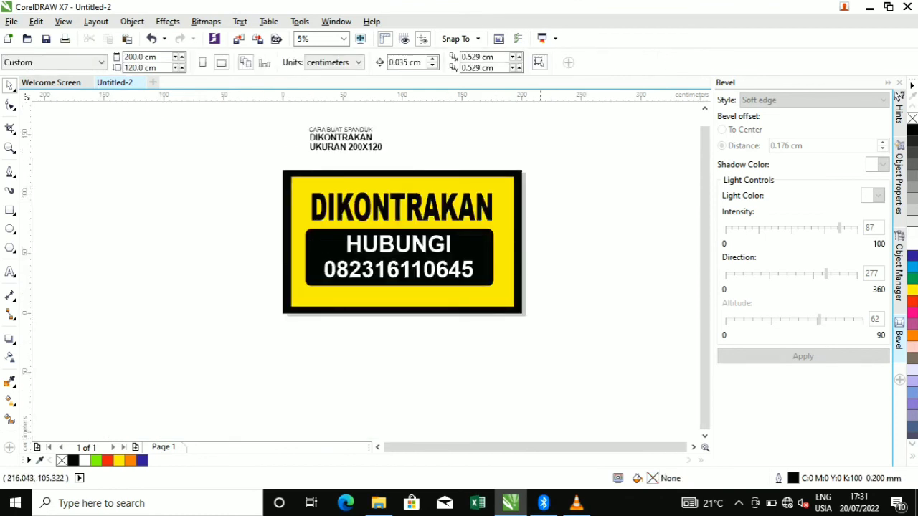
Group the DIKONTRAKAN heading, black box and text, then centre the group on the yellow banner
{"action": "left_click_drag", "start_coordinate": [549, 159], "coordinate": [270, 295]}
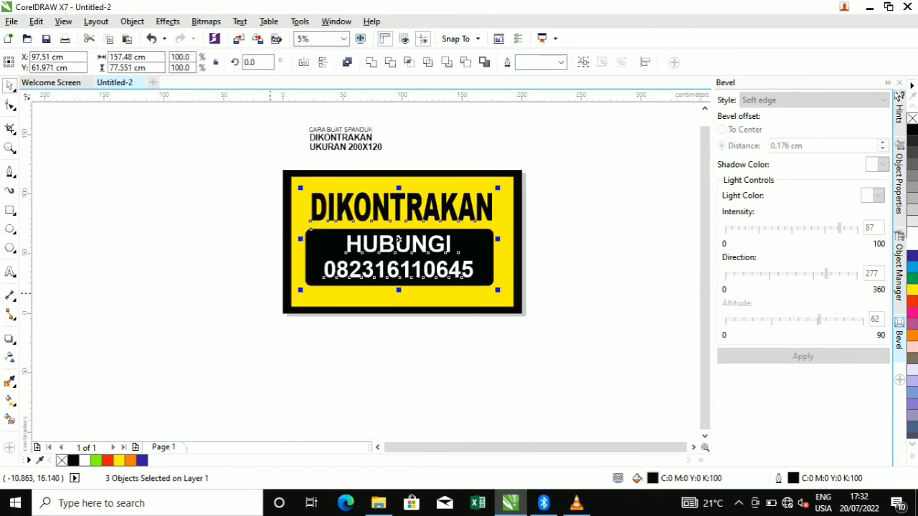
{"action": "key", "text": "ctrl+g"}
{"action": "left_click", "coordinate": [402, 225], "text": "shift"}
{"action": "key", "text": "c"}
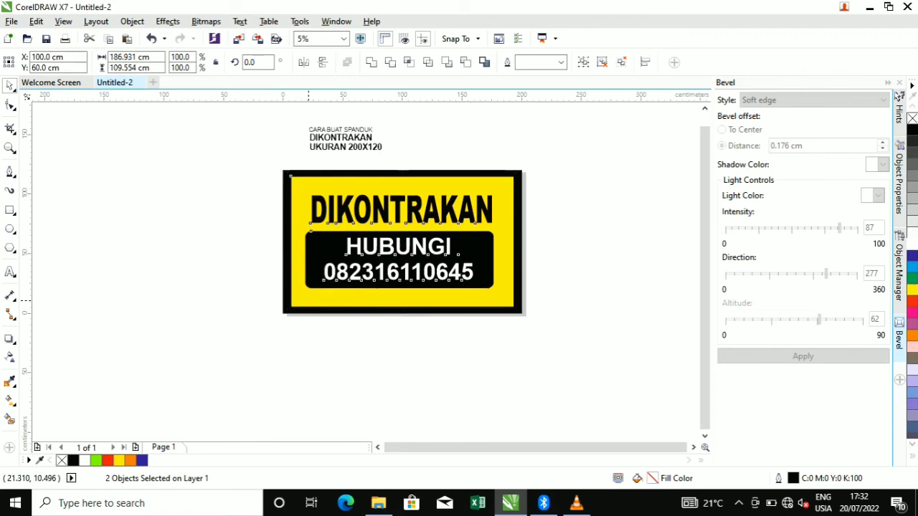
{"action": "key", "text": "e"}
{"action": "key", "text": "Escape"}
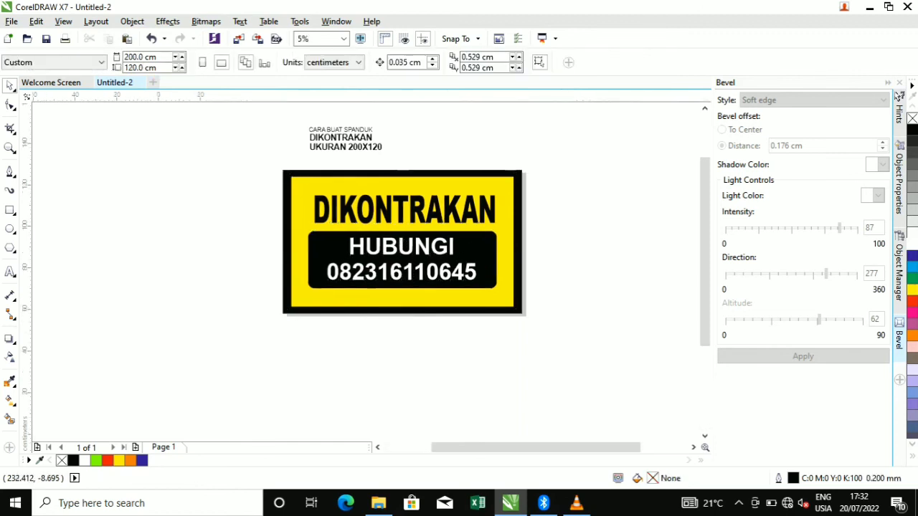